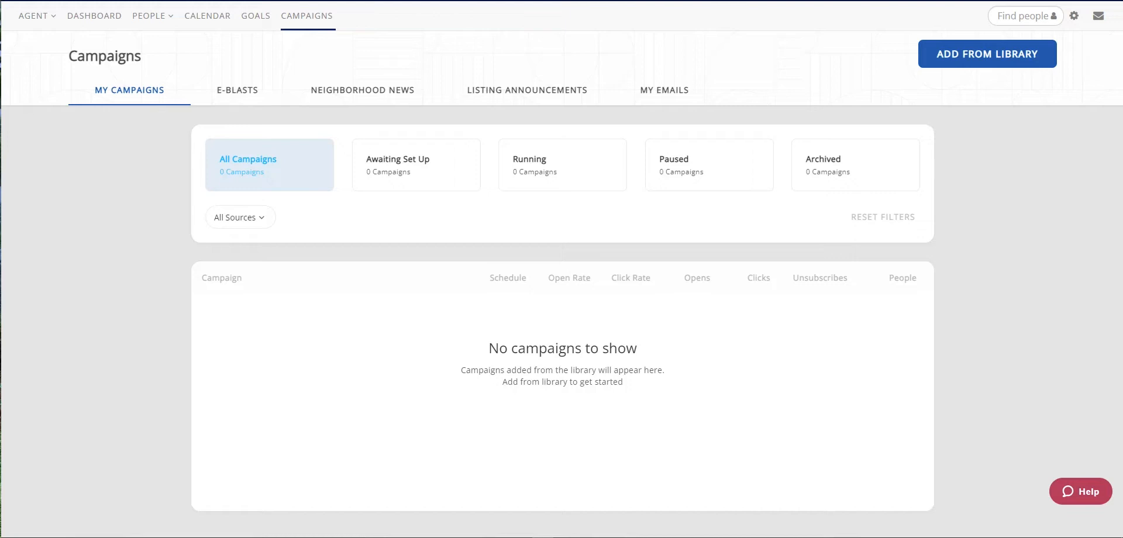
Add the "Start A New E-Blast Here" template from the e-blast library to the campaigns and close the library
click(238, 104)
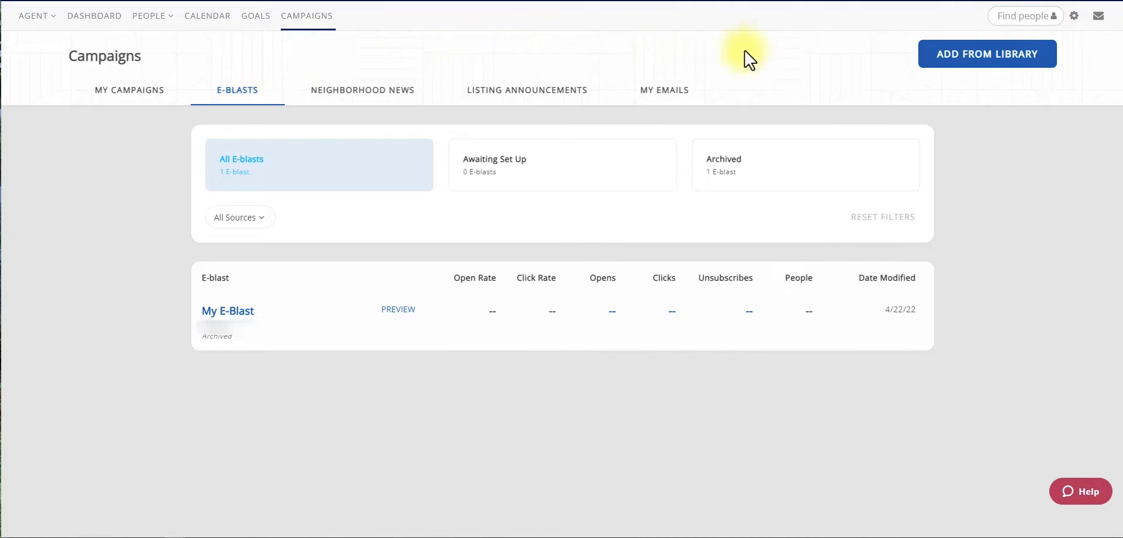
click(999, 65)
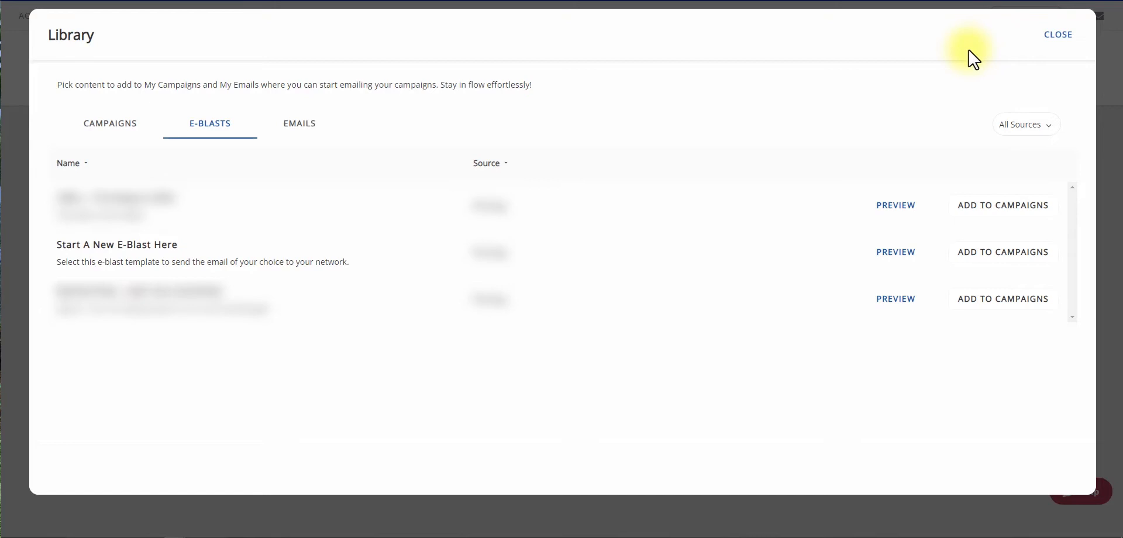
click(1027, 259)
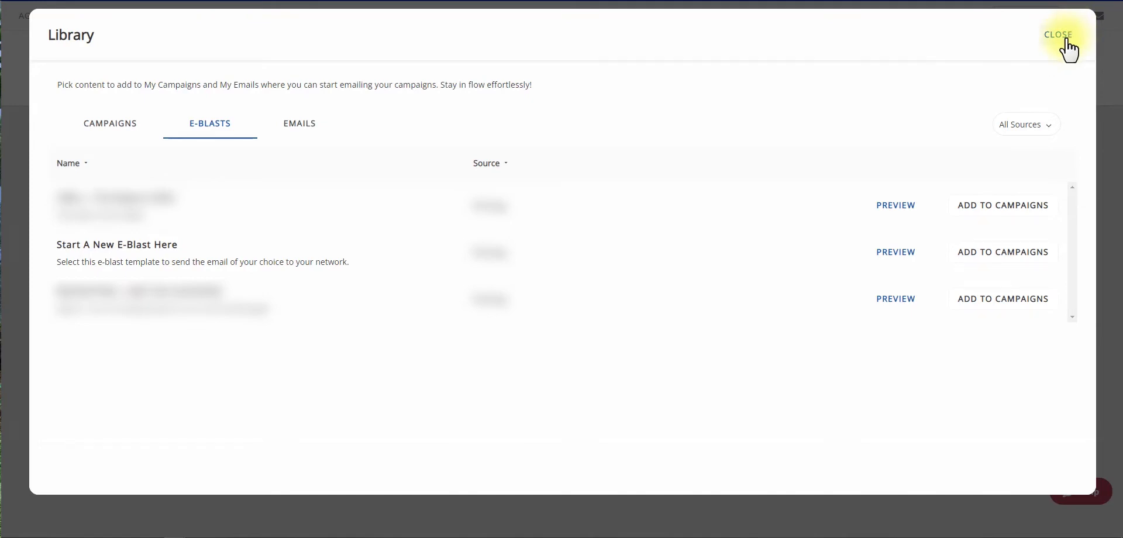
click(1068, 48)
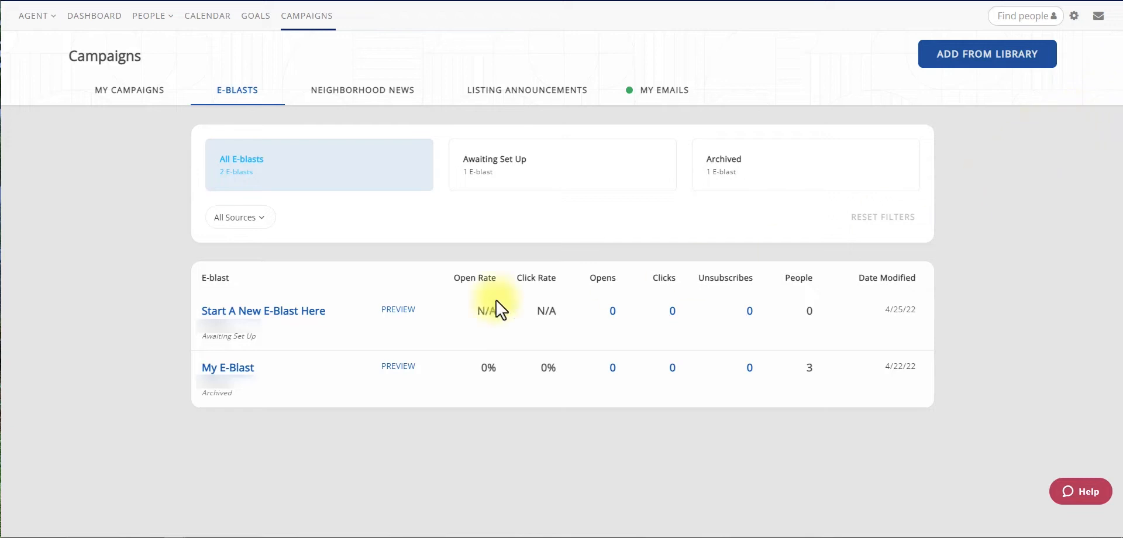
Review the setup of the "Start A New E-Blast Here" e-blast, and open its linked email from My Emails for editing
click(275, 317)
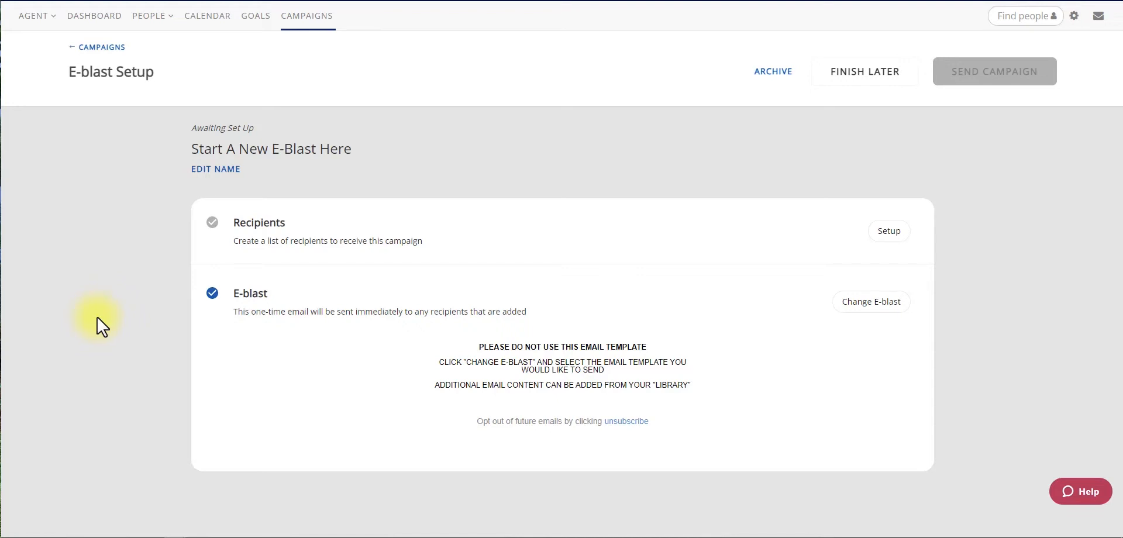
click(104, 61)
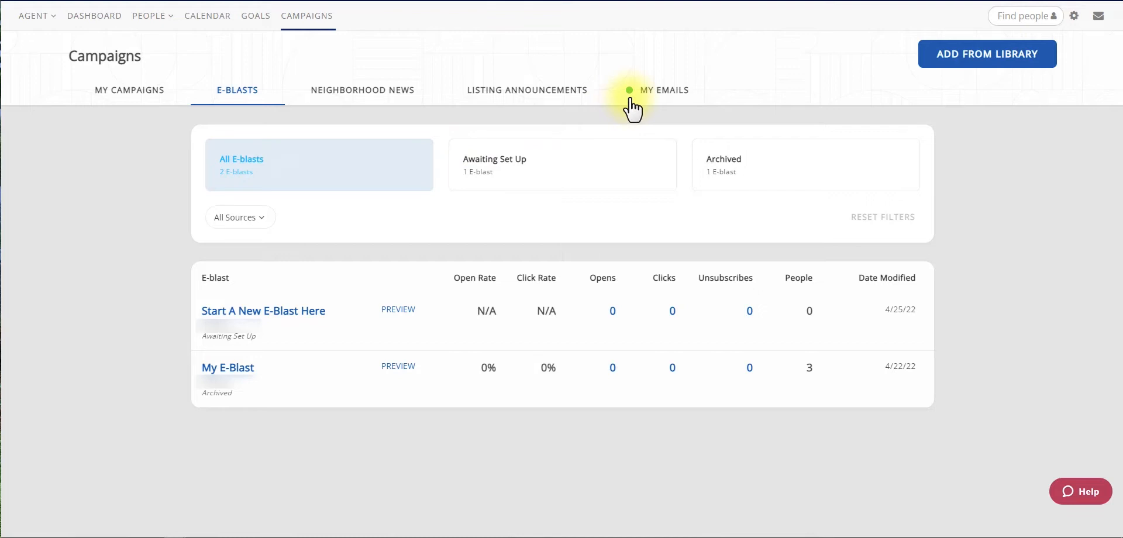
click(663, 93)
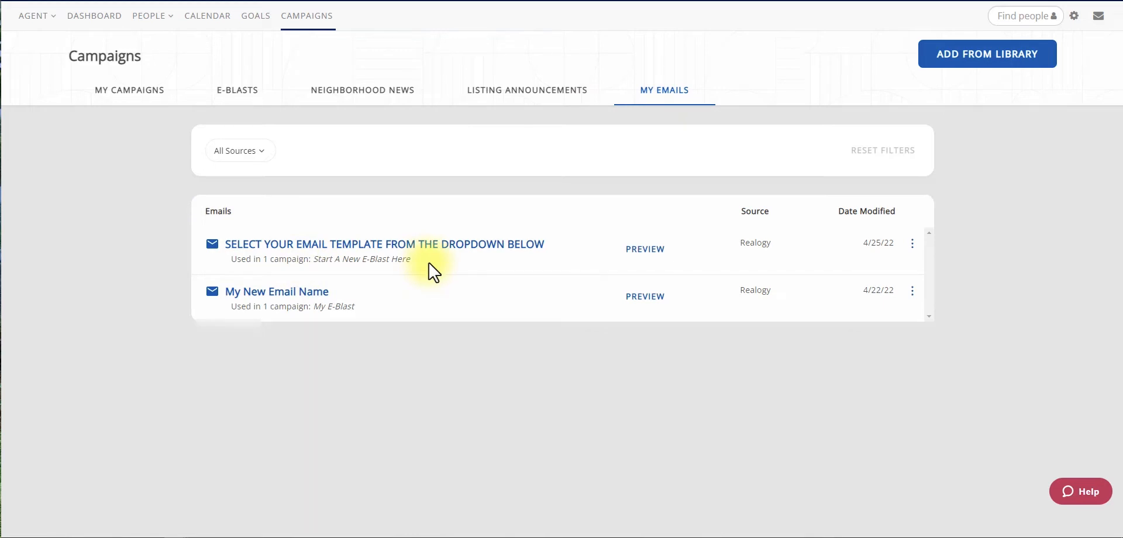
drag(230, 261, 419, 268)
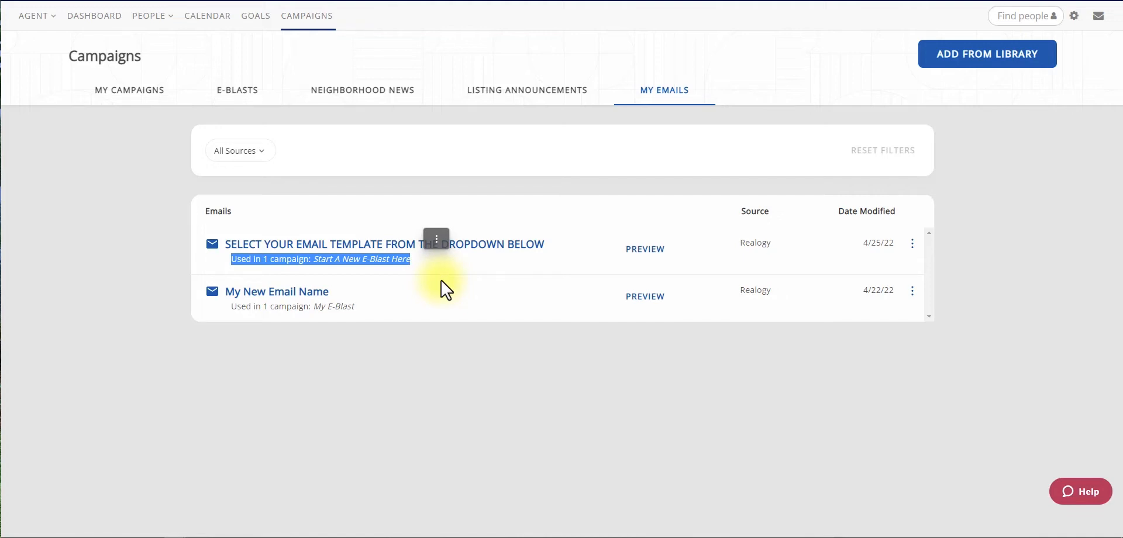
click(375, 250)
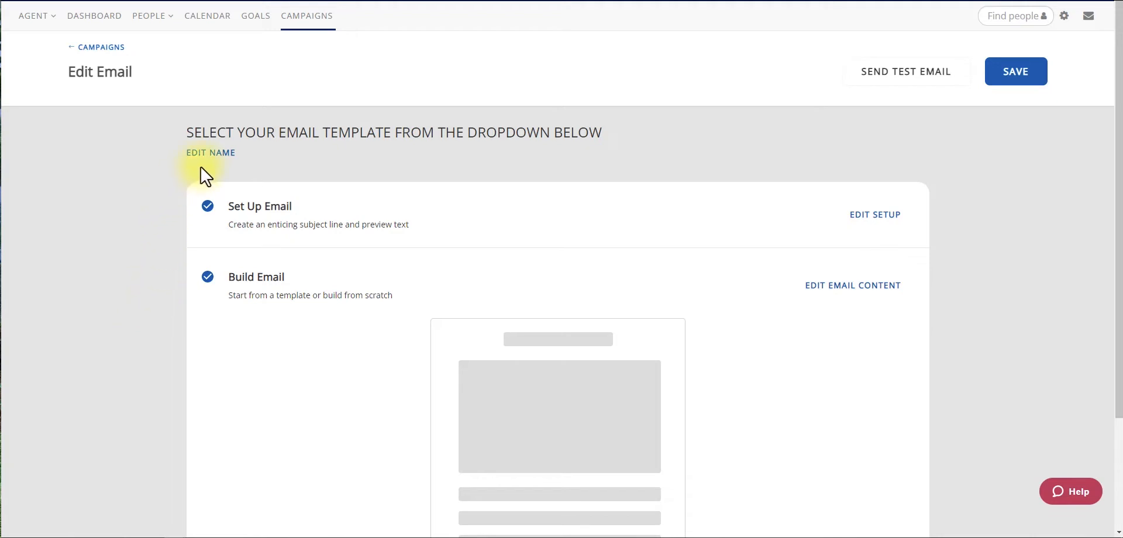
Rename the email to "My edited E-Blast Email" and save the name
click(211, 153)
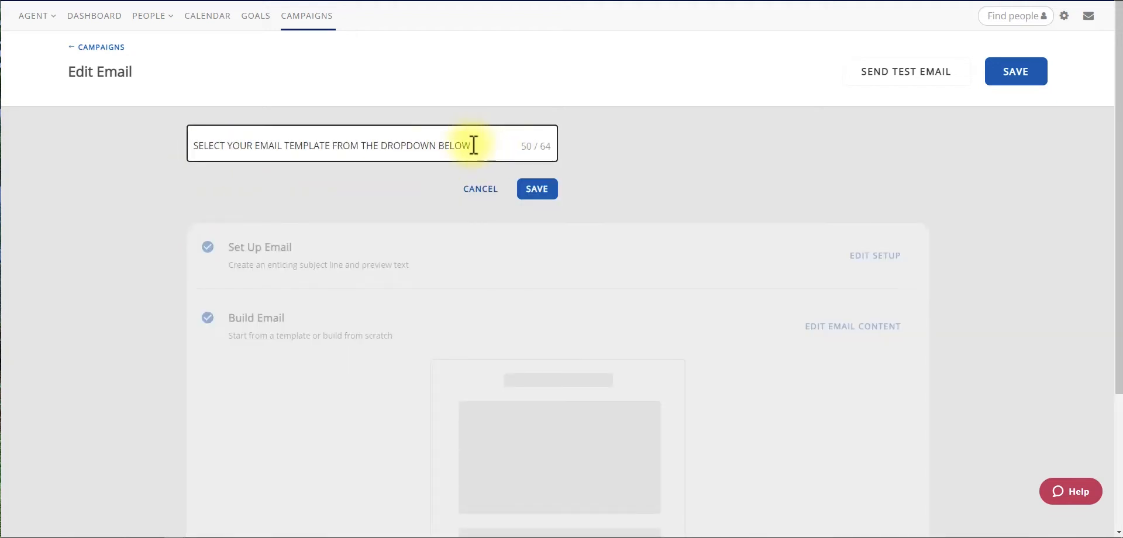
drag(481, 146, 178, 145)
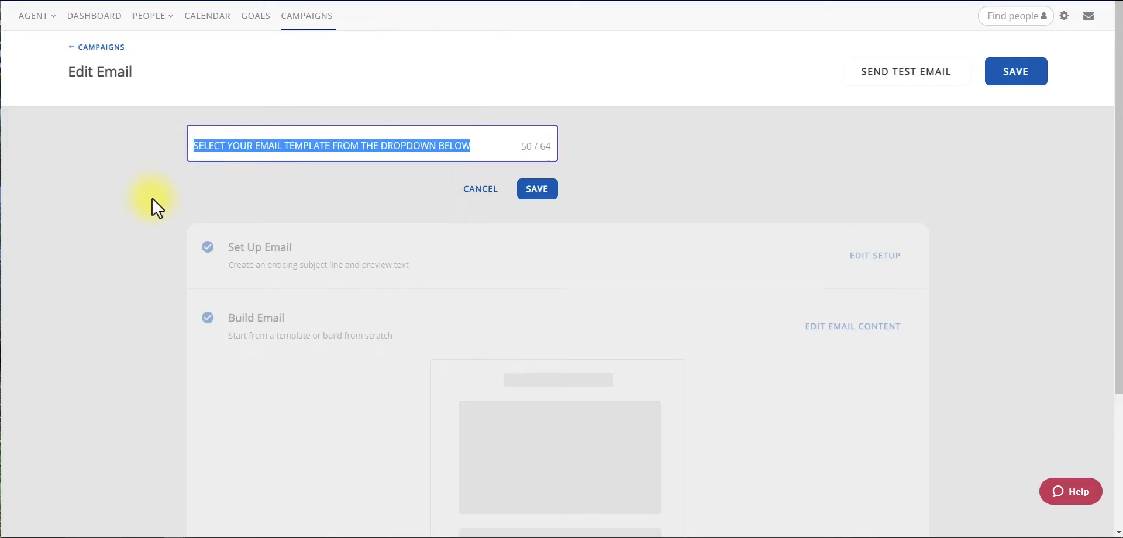
text(My )
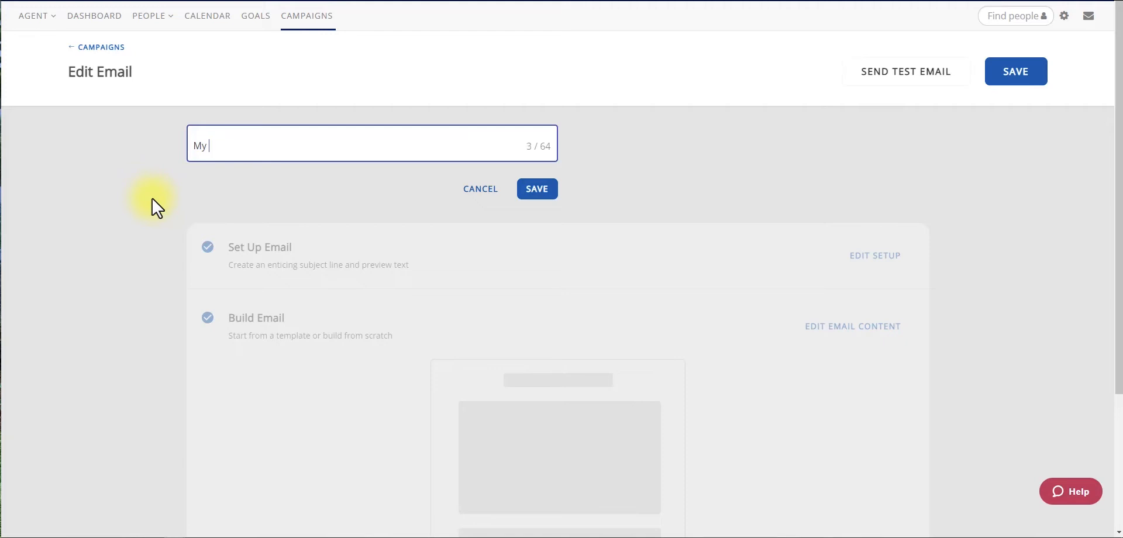
text(edited E-Blast Email)
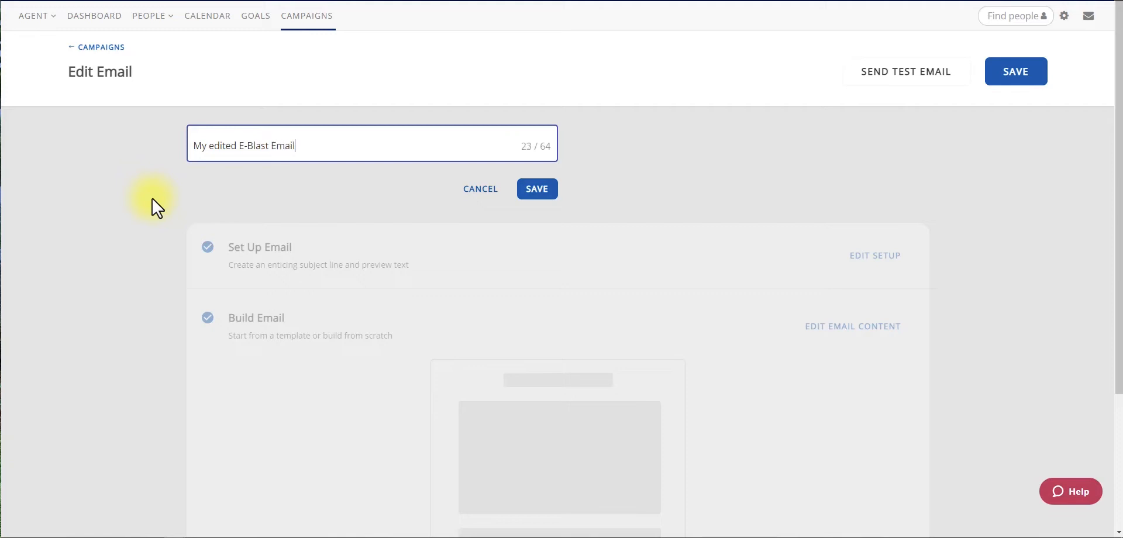
click(537, 193)
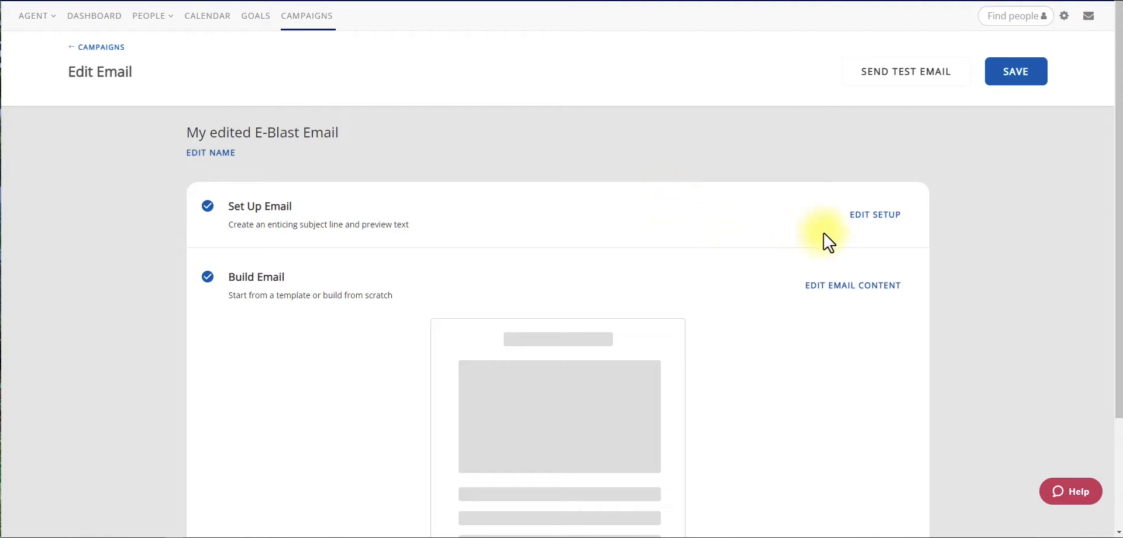
Edit the email setup and set the subject line to "Open House this Weekend!"
click(869, 224)
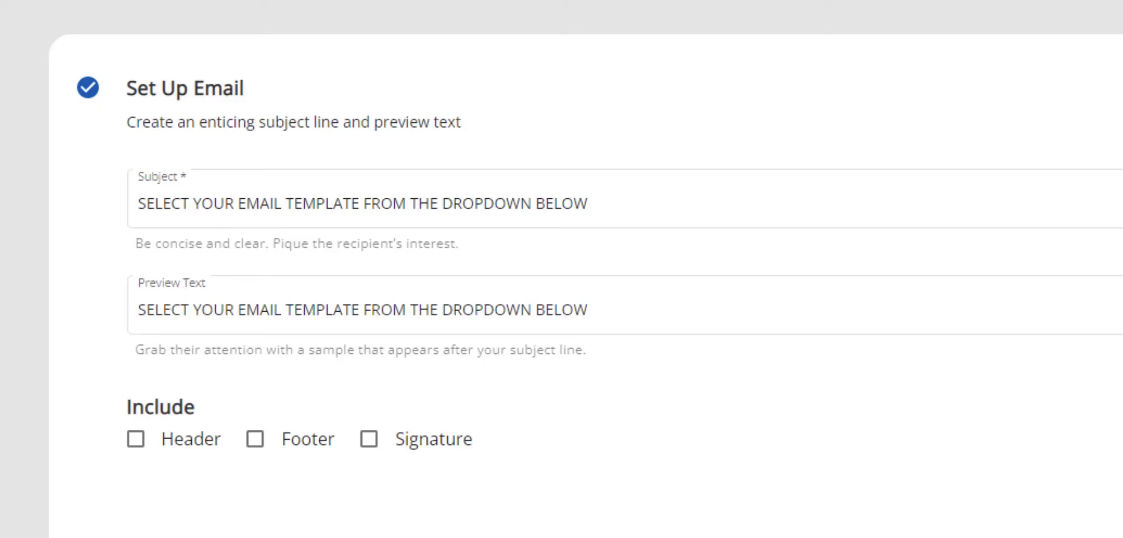
click(673, 203)
drag(626, 200, 126, 213)
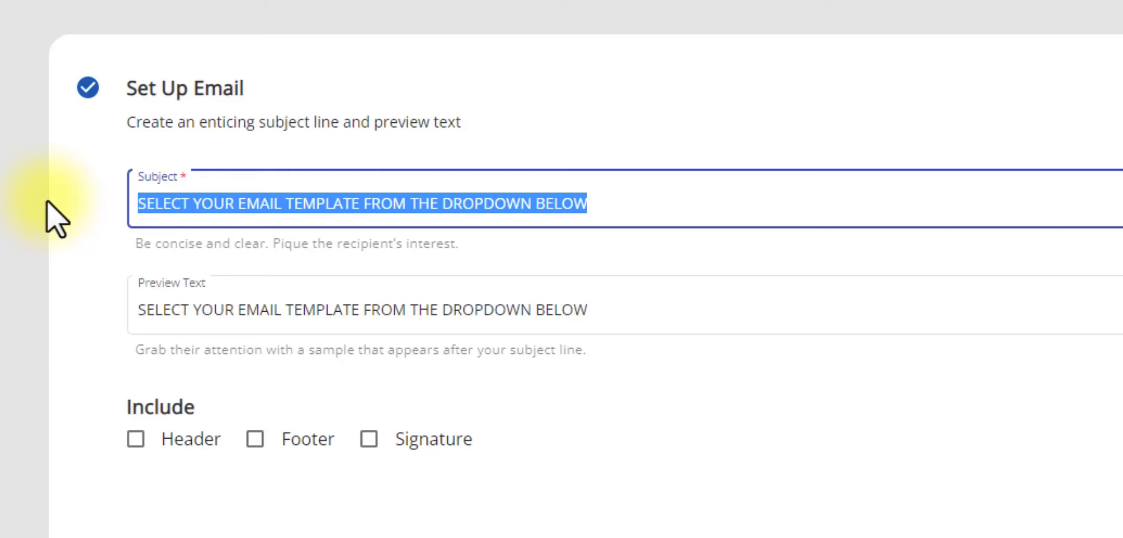
text(O)
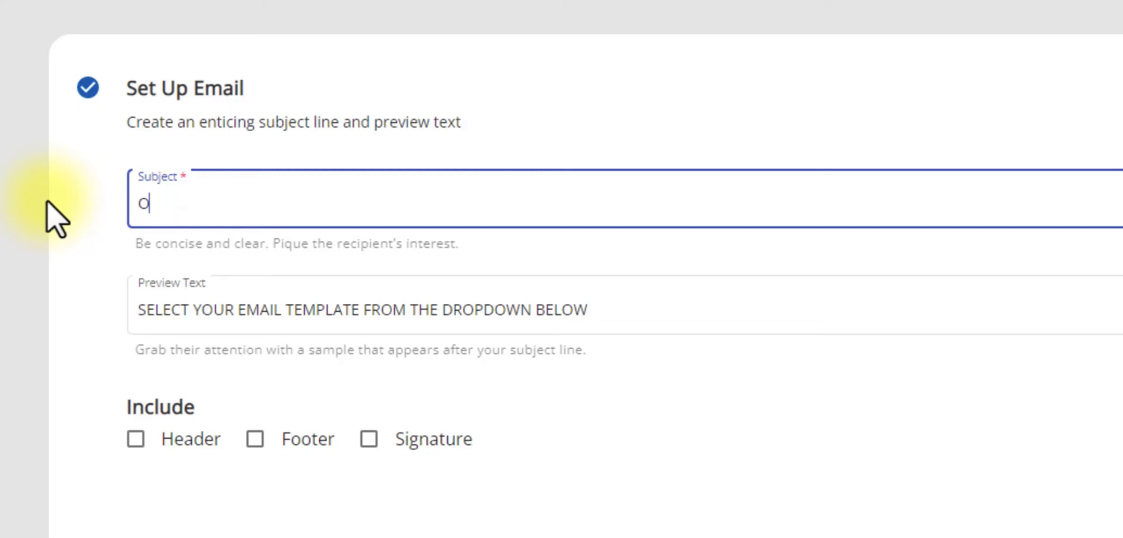
text(pen House this Weekend)
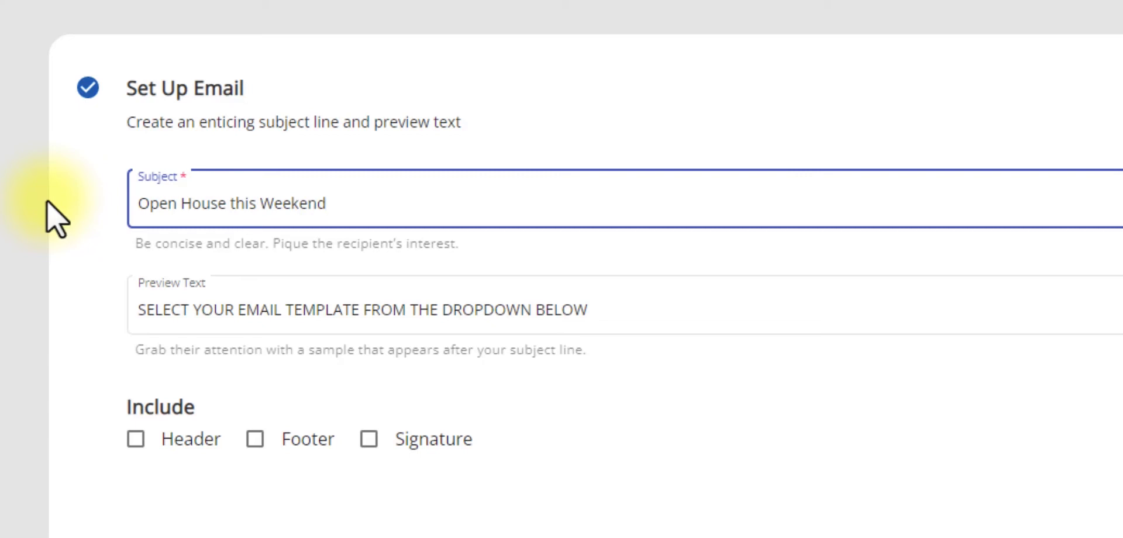
text(!)
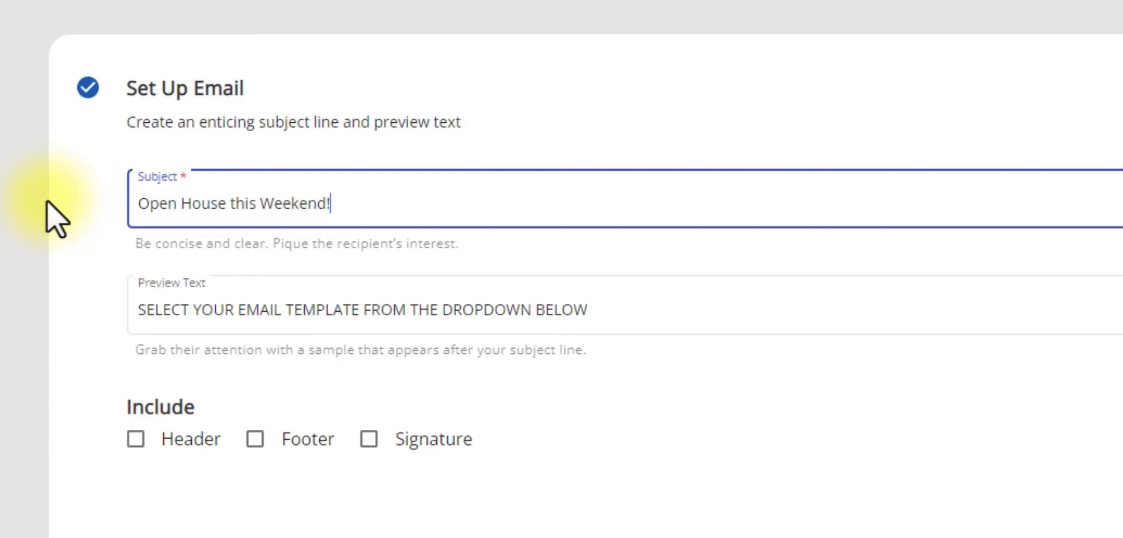
Set the preview text to "Open house this Saturday at" followed by the property's street address and an exclamation mark, and save the setup
click(142, 310)
drag(140, 310, 683, 314)
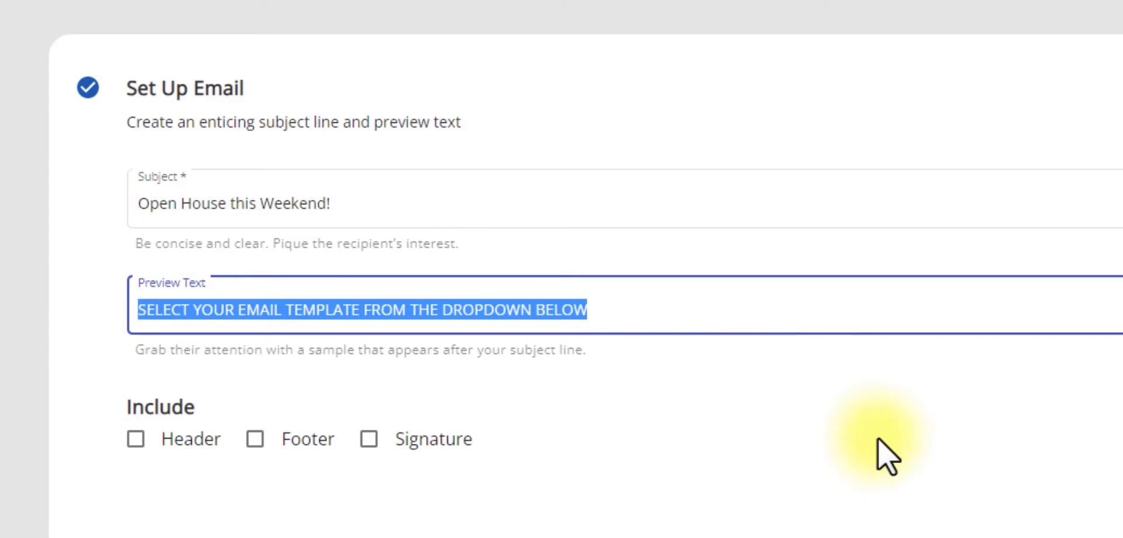
text(Open h)
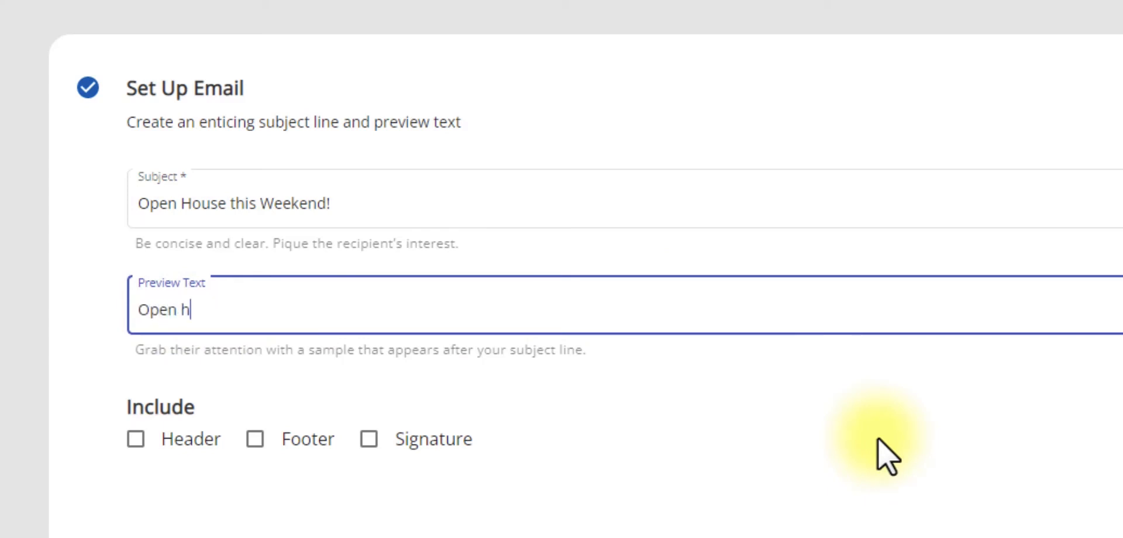
text(ouse this Satur)
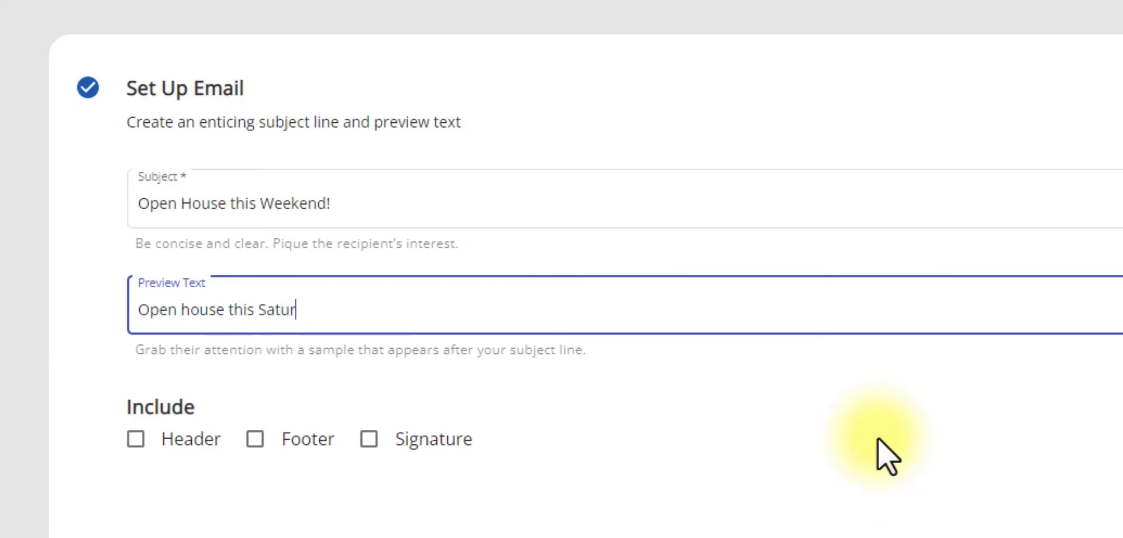
text(day at 123 Main)
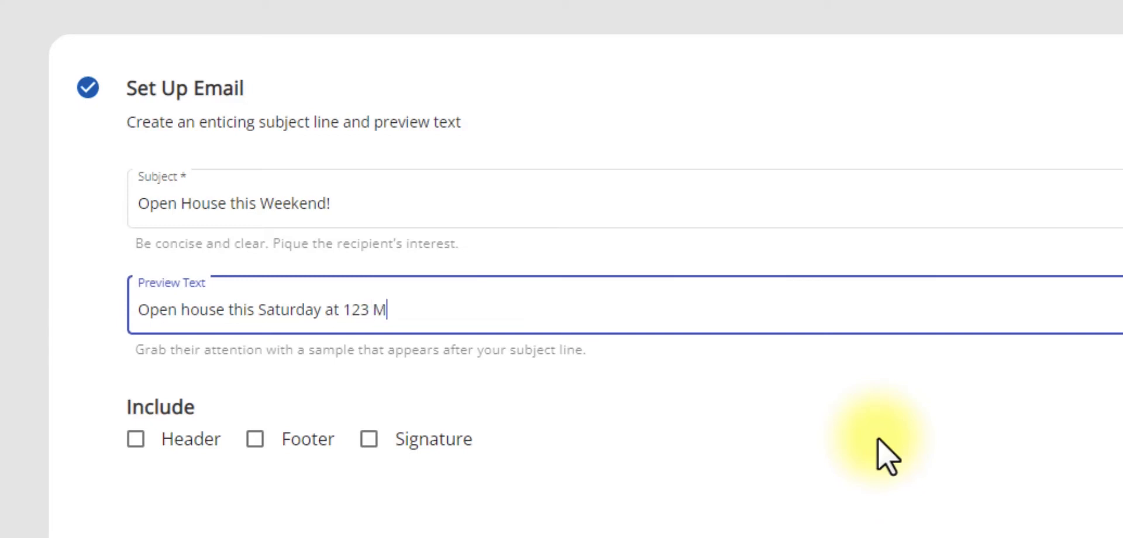
text( Street!)
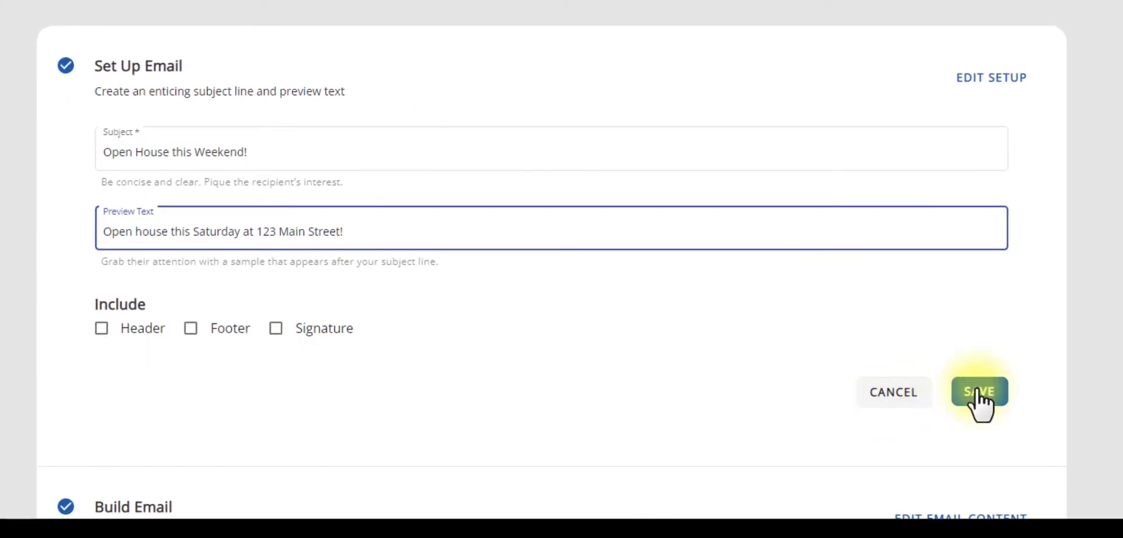
click(1001, 395)
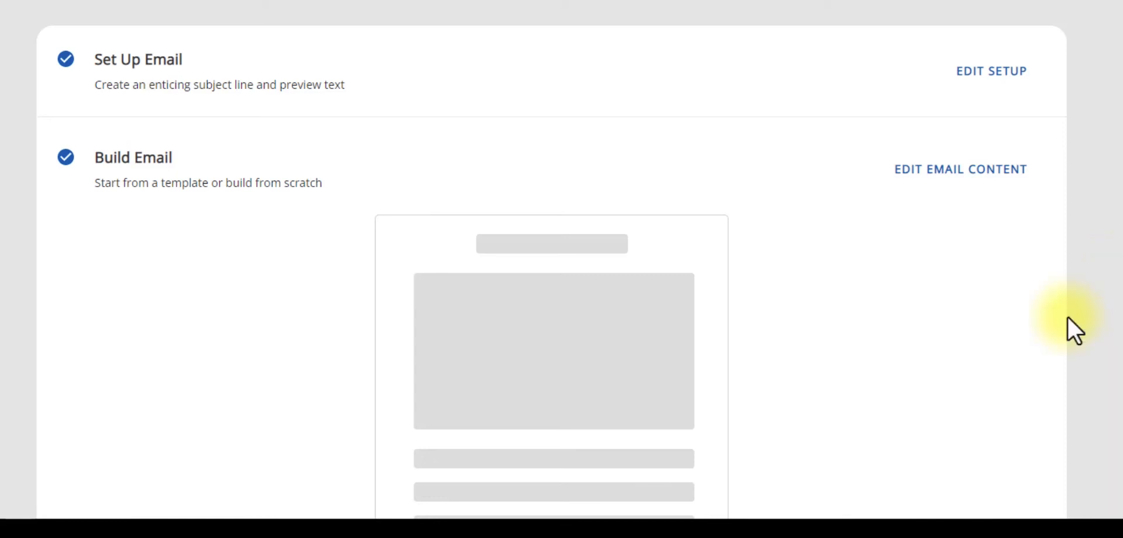
Open the email content for editing, select all the text in the template's placeholder text block, and deselect it again
click(962, 171)
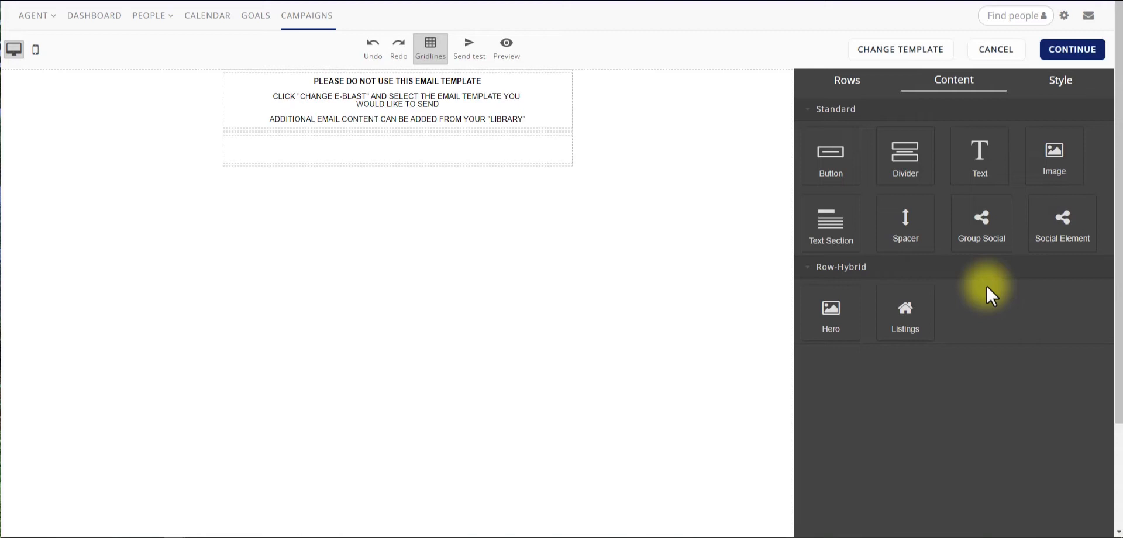
click(535, 114)
double_click(535, 114)
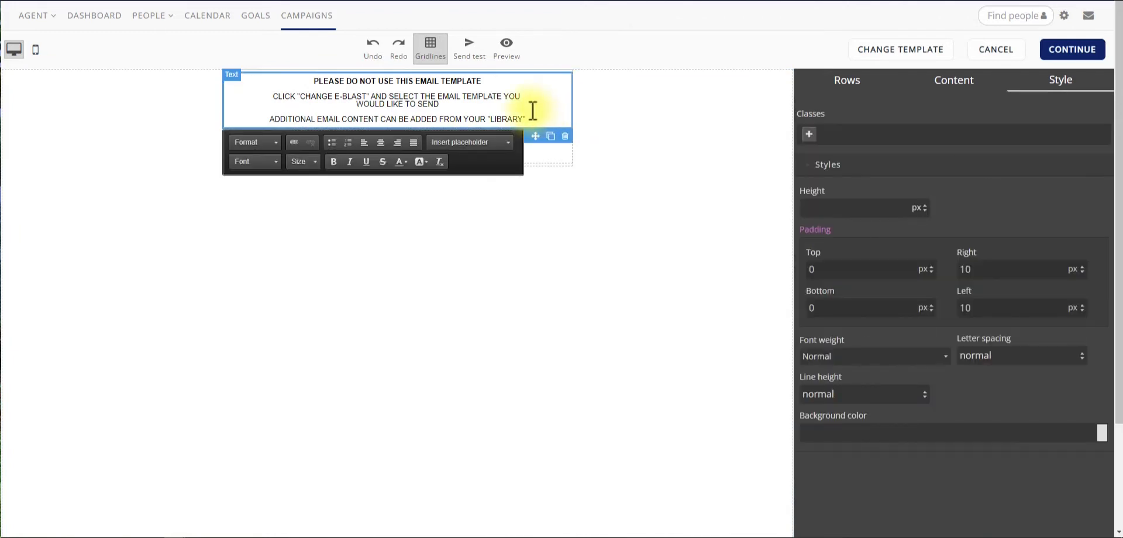
drag(529, 117, 307, 72)
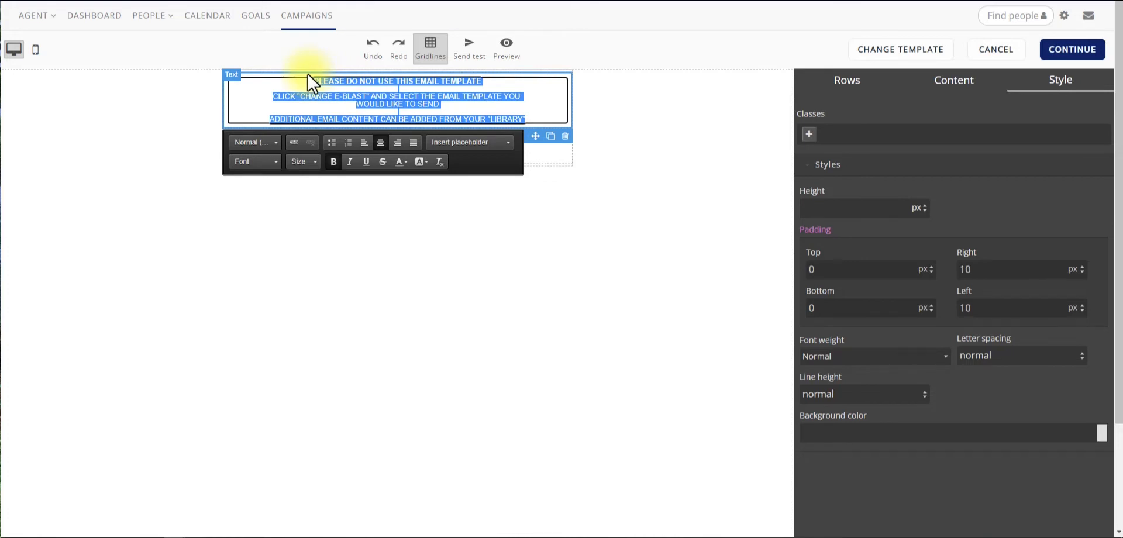
click(731, 126)
Look through the available content blocks, row layouts and style settings, and add a three-column row below the existing rows in the email
click(949, 87)
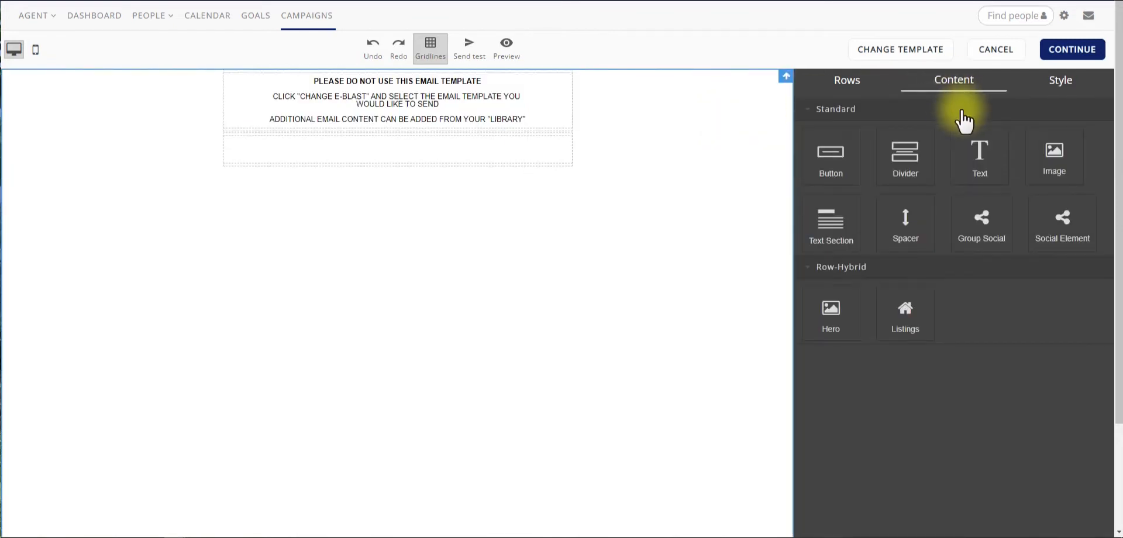
click(850, 87)
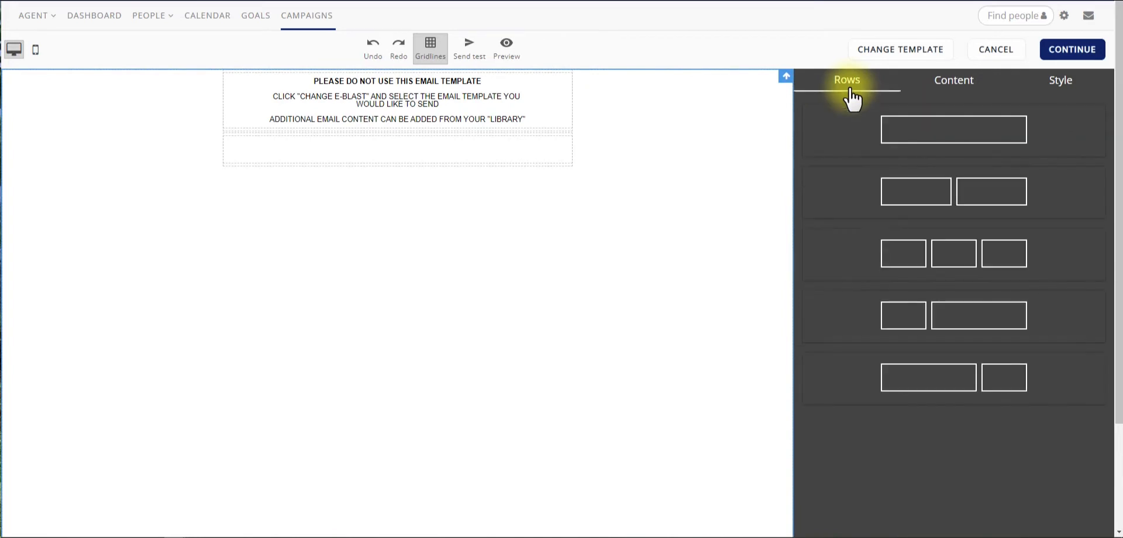
click(923, 88)
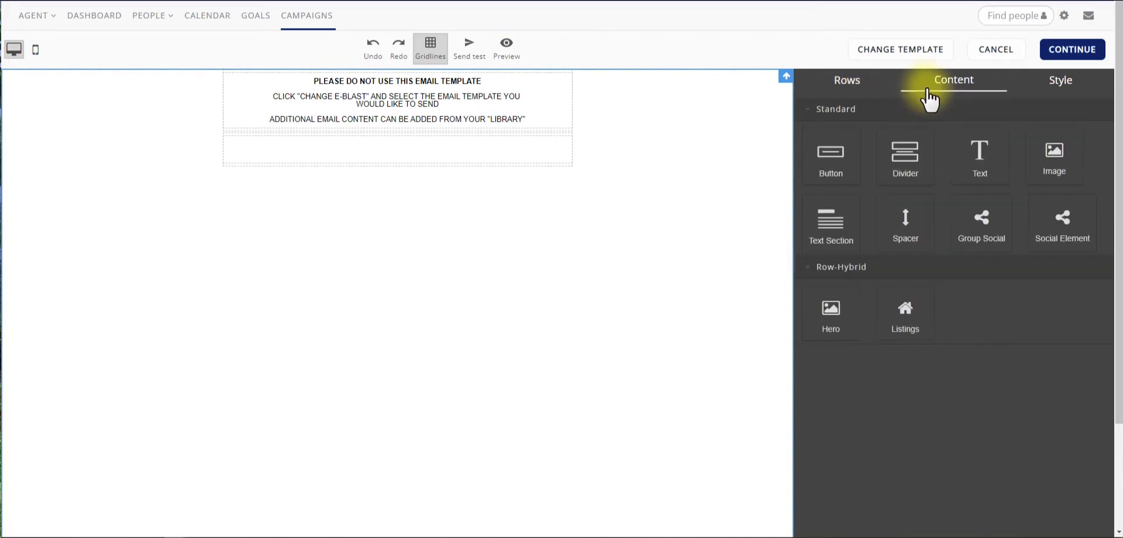
click(1073, 100)
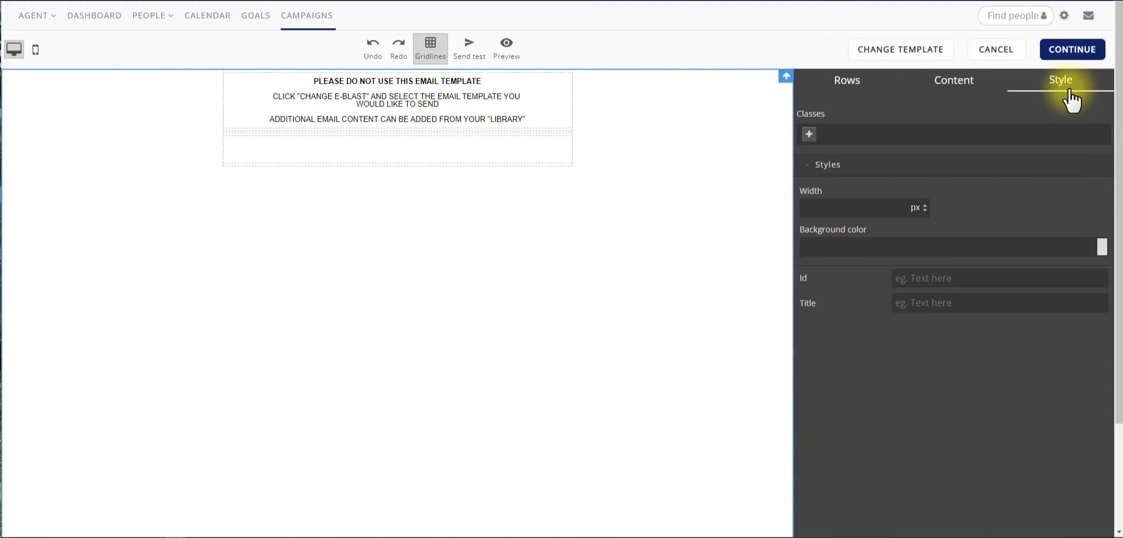
click(864, 91)
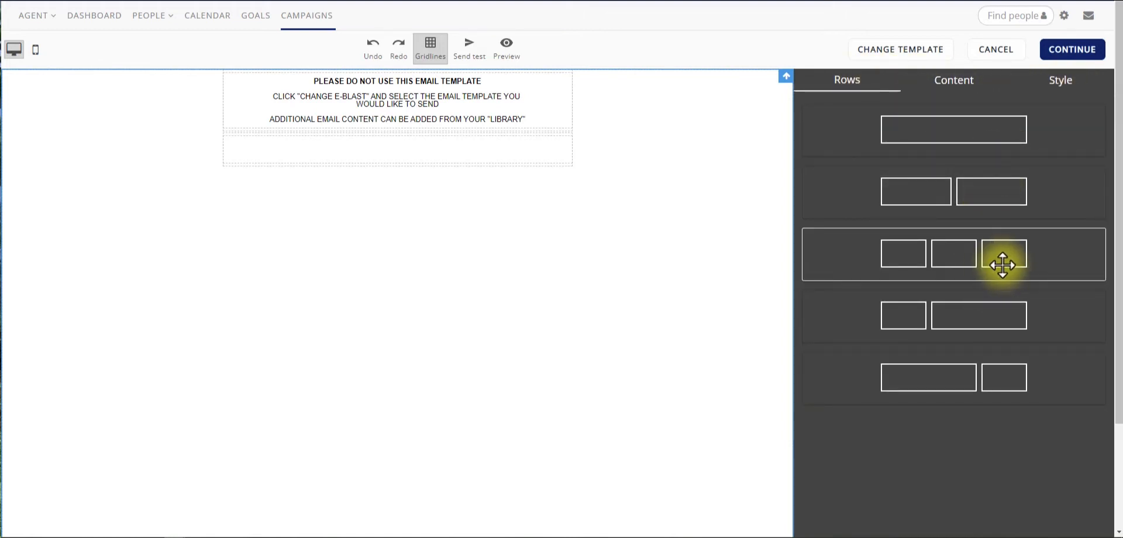
drag(1003, 265, 483, 236)
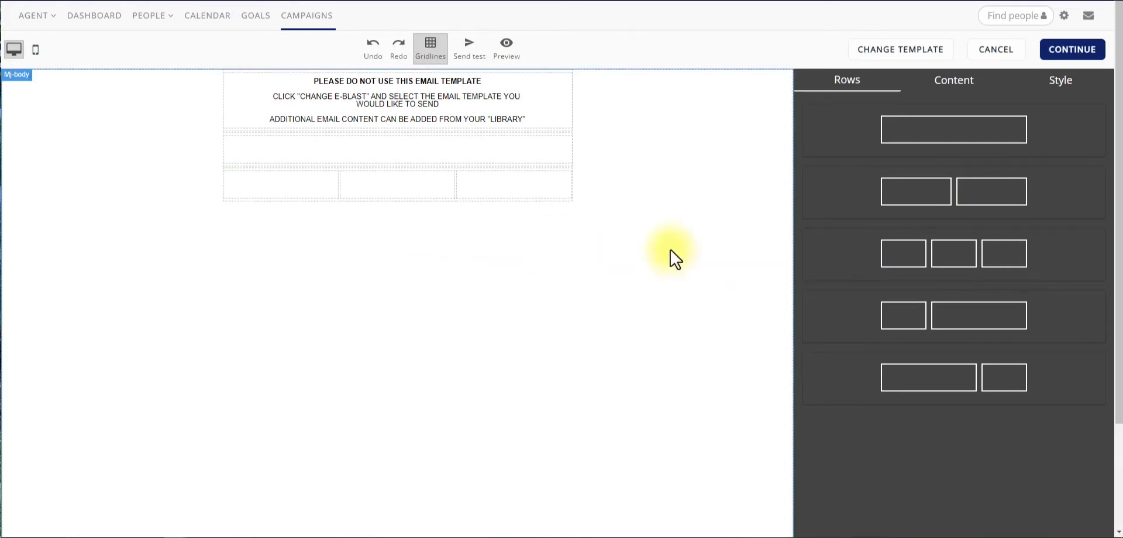
Add a divider with a text block below it to the three-column row's first column, and an image block to its middle column
click(966, 85)
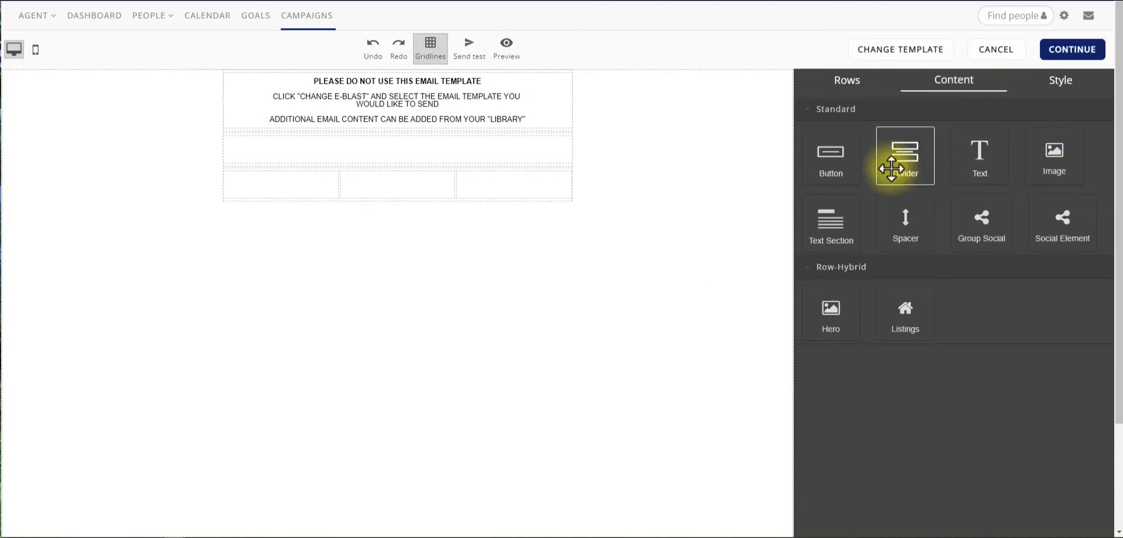
drag(900, 170, 278, 178)
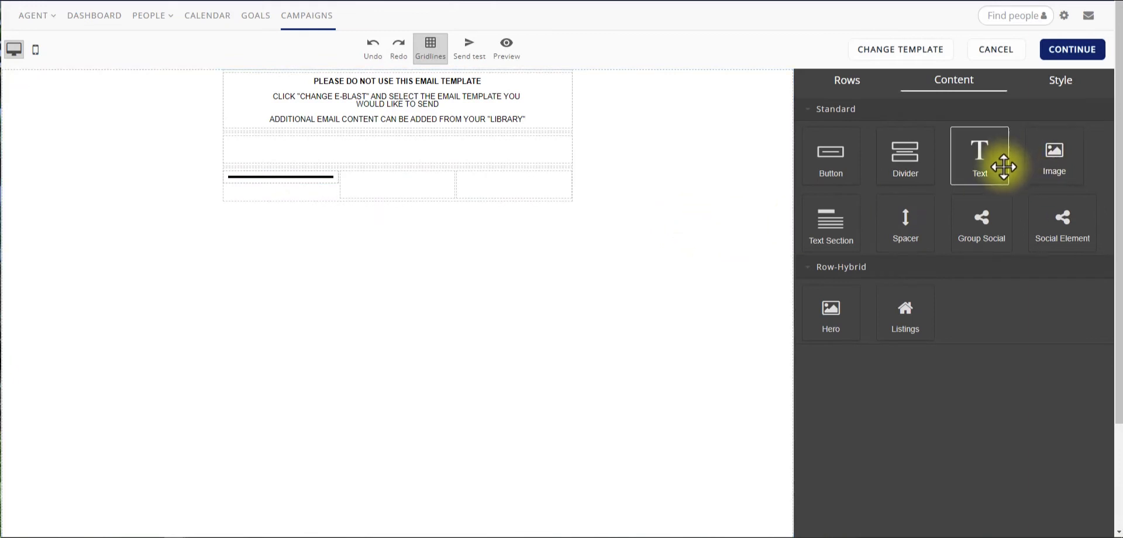
drag(973, 177, 294, 184)
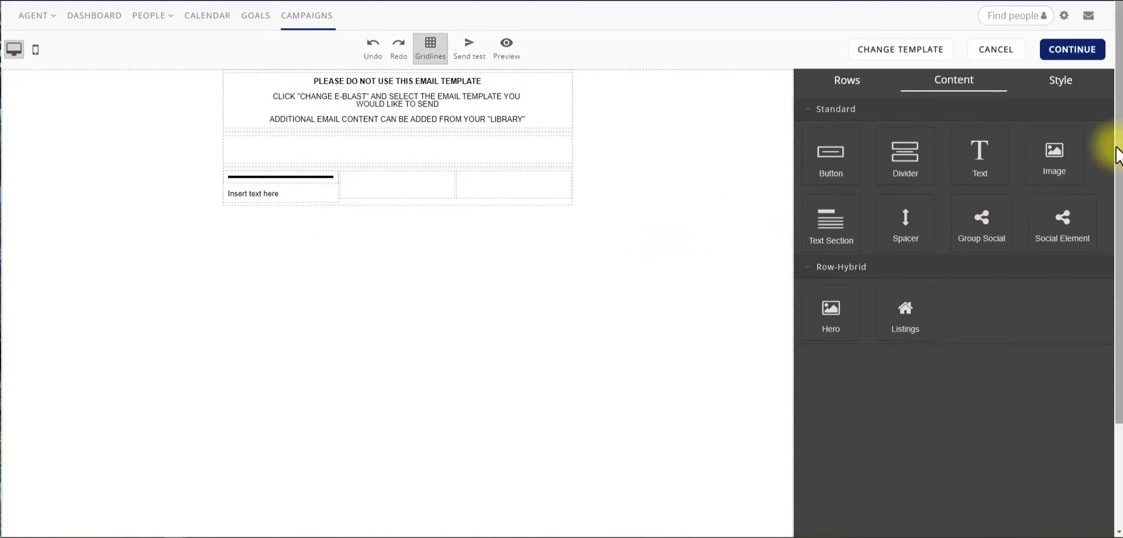
drag(1054, 156, 403, 190)
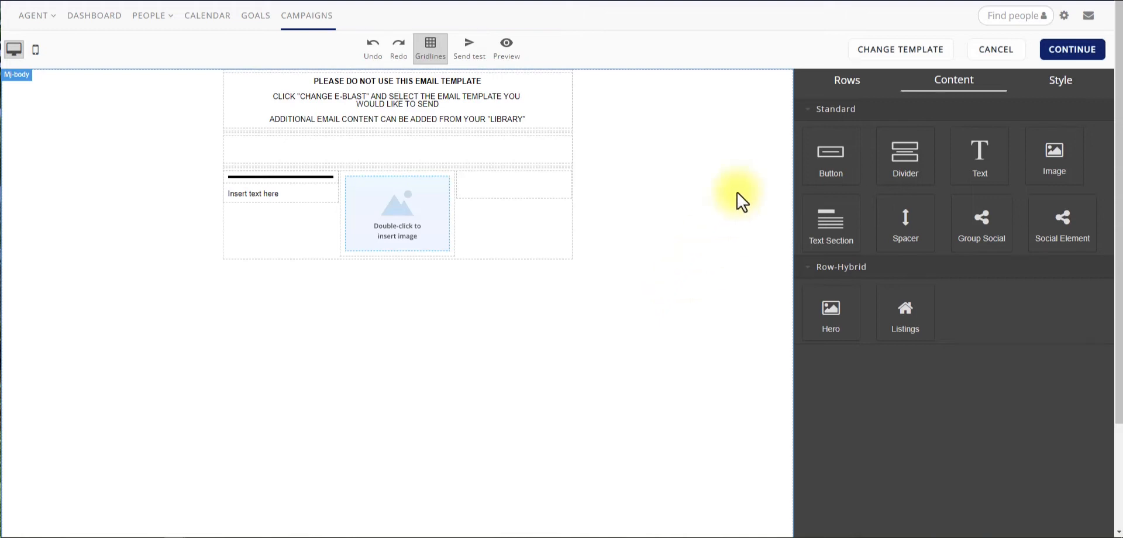
Replace the email's current template with the Event template and confirm the change
click(904, 59)
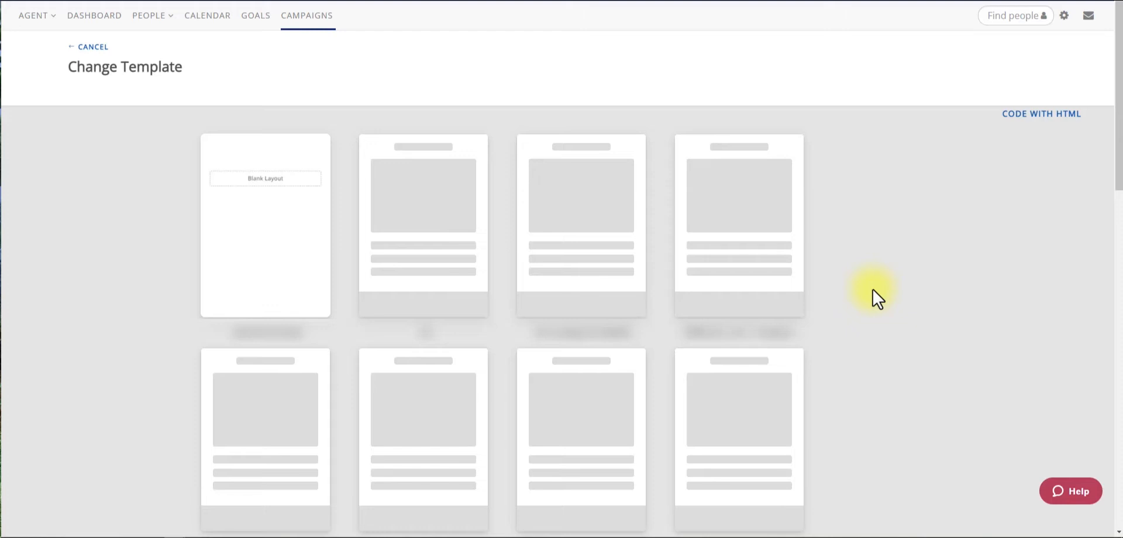
scroll(877, 298, down, 8)
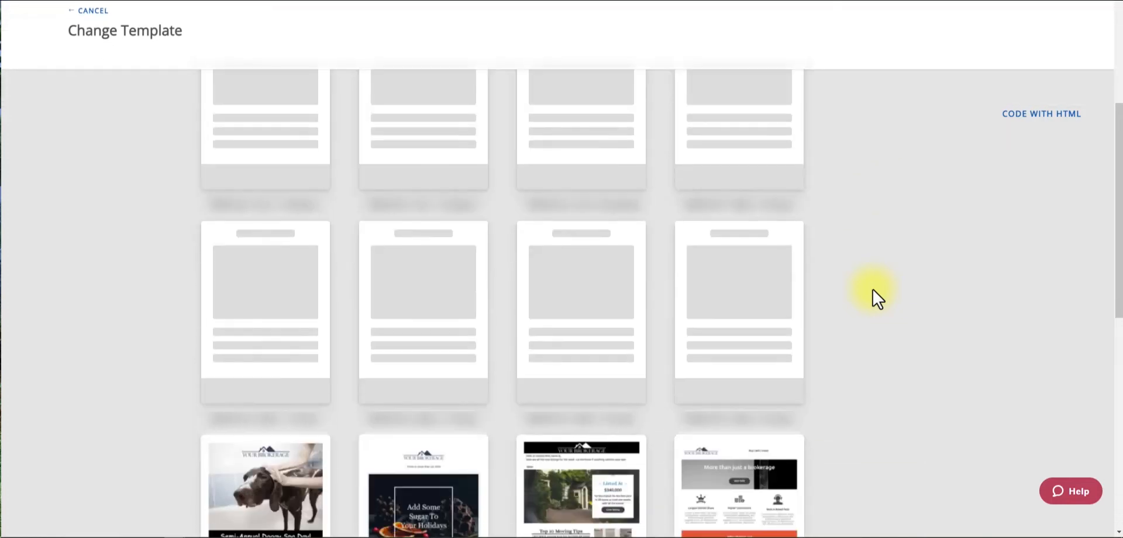
scroll(877, 299, down, 2)
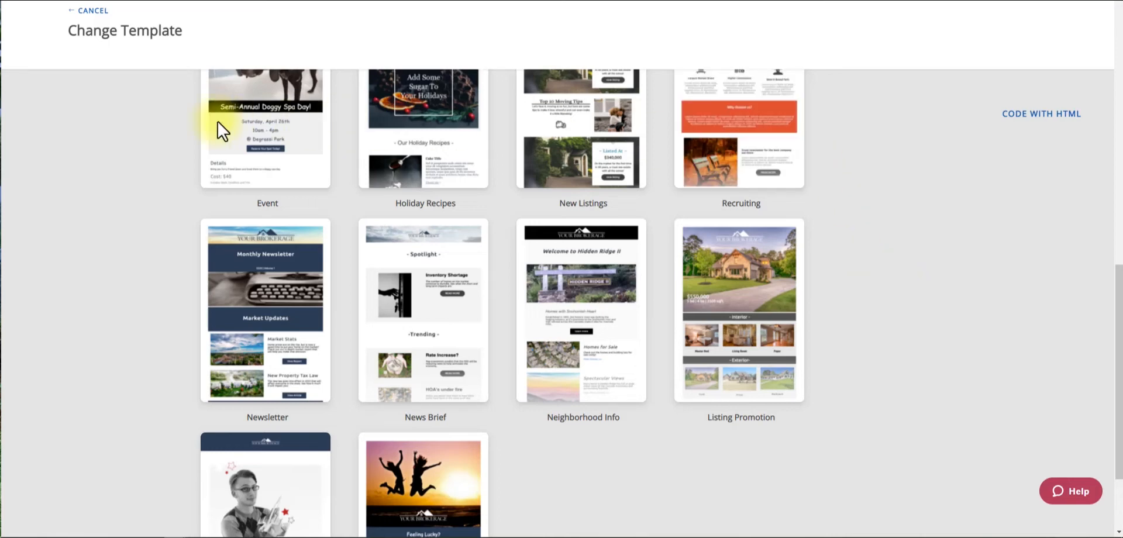
mouse_move(264, 133)
scroll(287, 220, up, 2)
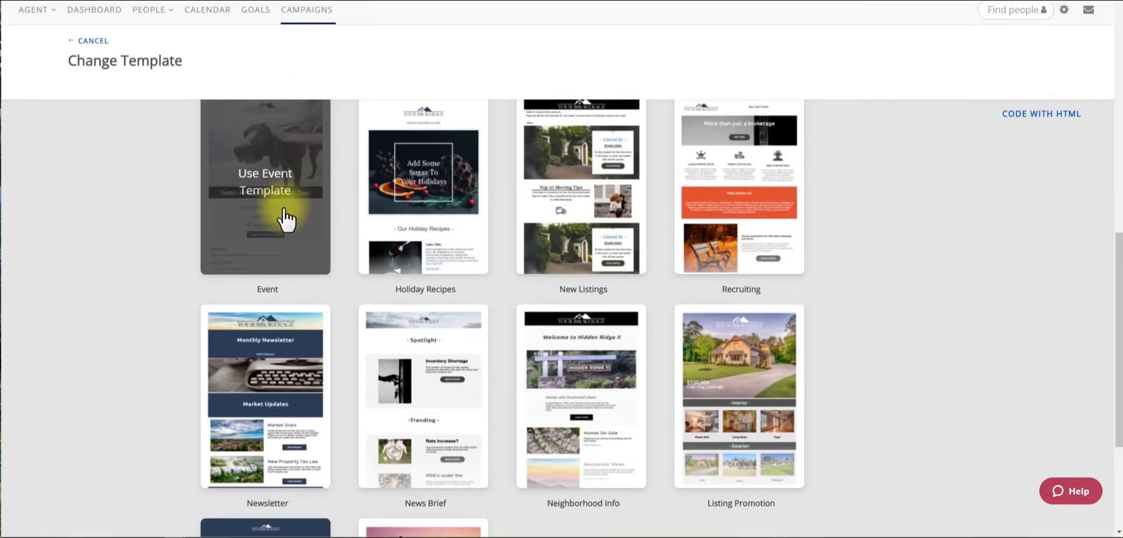
click(264, 176)
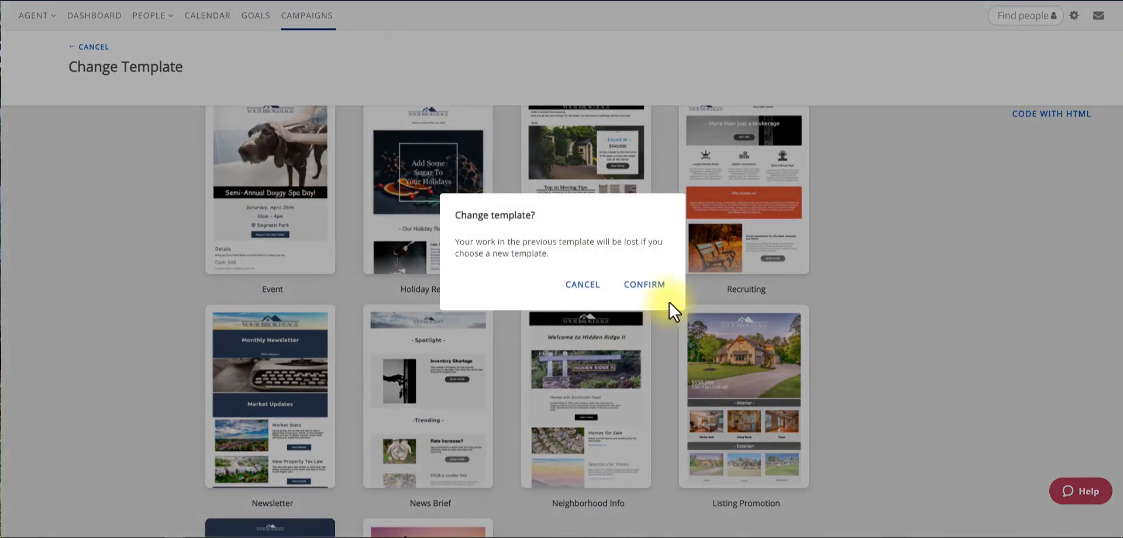
click(650, 285)
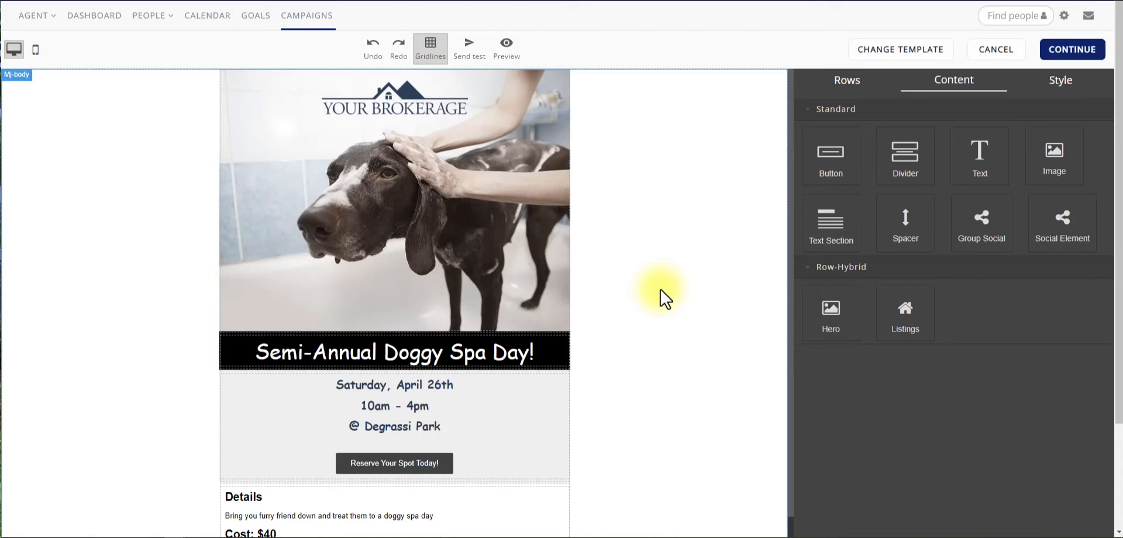
Replace the "Semi-Annual Doggy Spa Day!" headline text with "Open House this Weekend"
double_click(308, 351)
drag(257, 351, 654, 359)
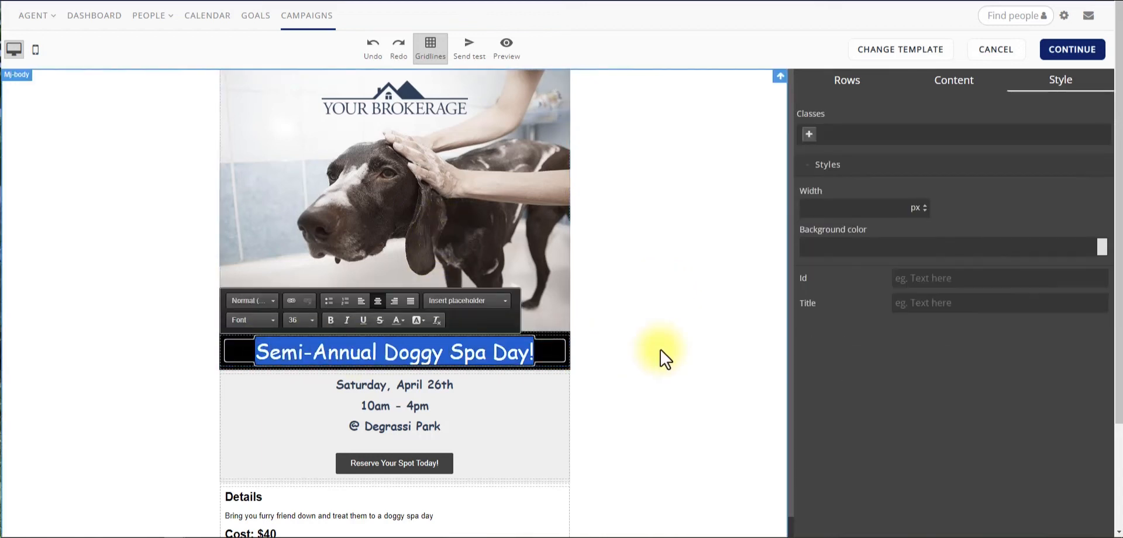
text(Open)
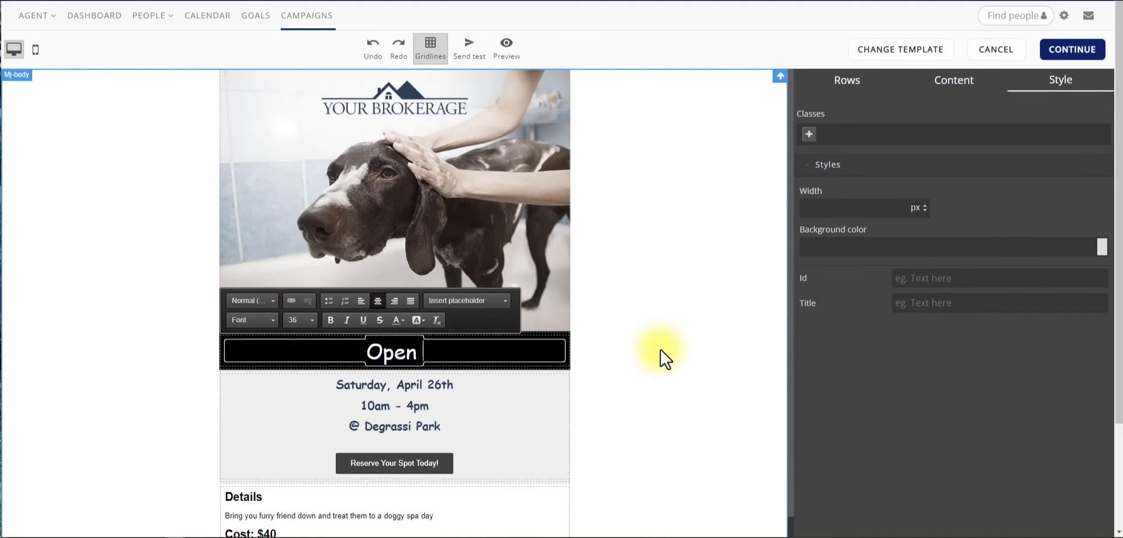
text( House thi)
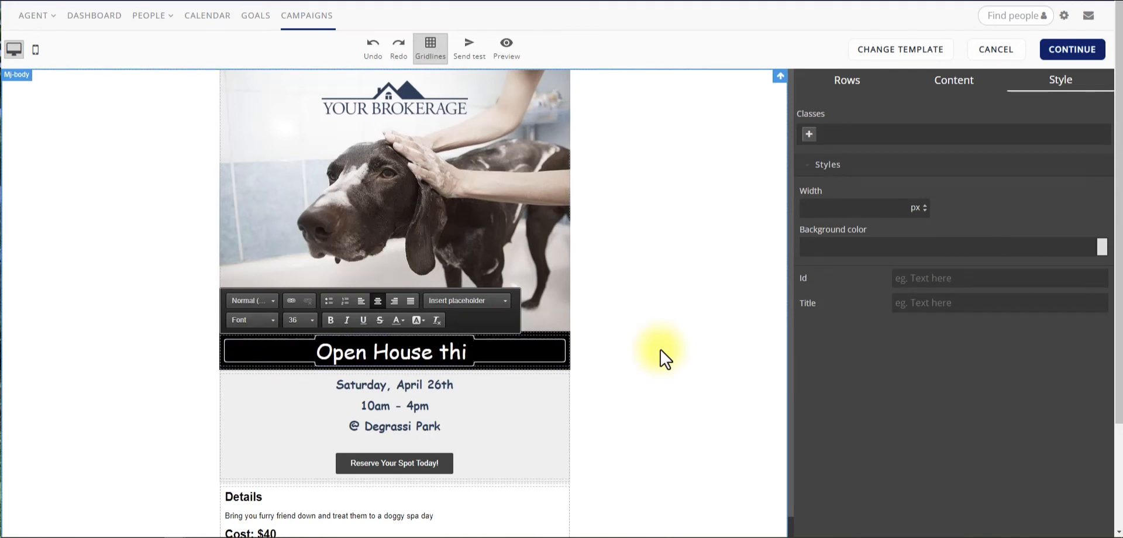
text(s Weeken)
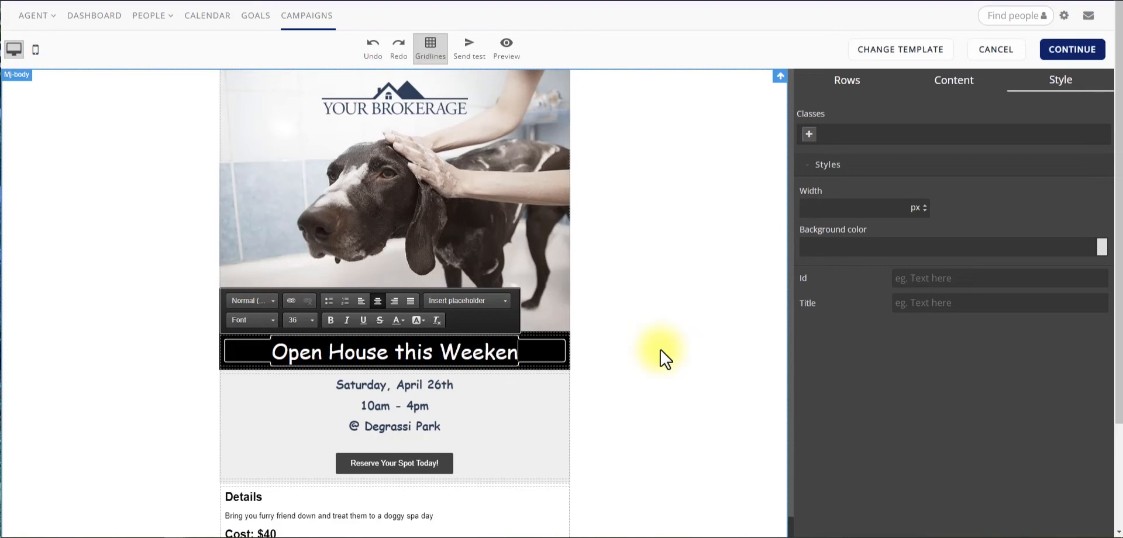
text(d)
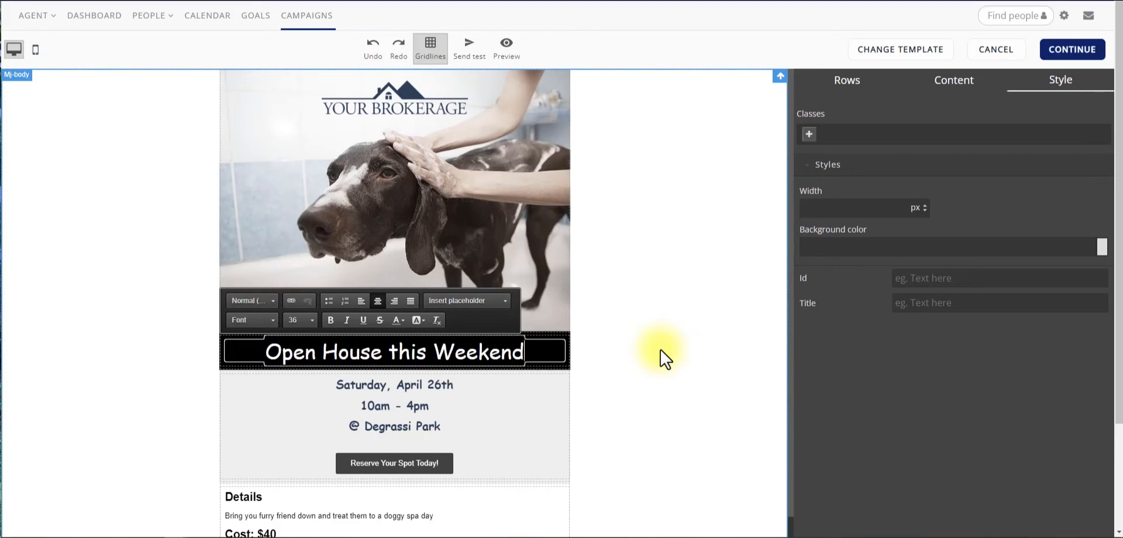
Set the font of the whole headline in the black banner to Georgia
click(266, 351)
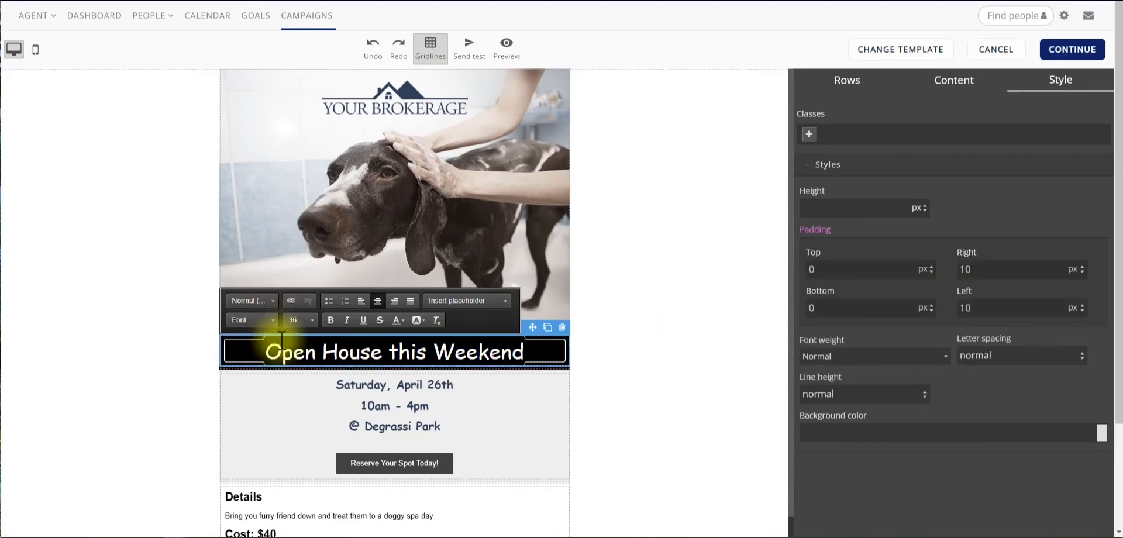
drag(528, 351, 245, 351)
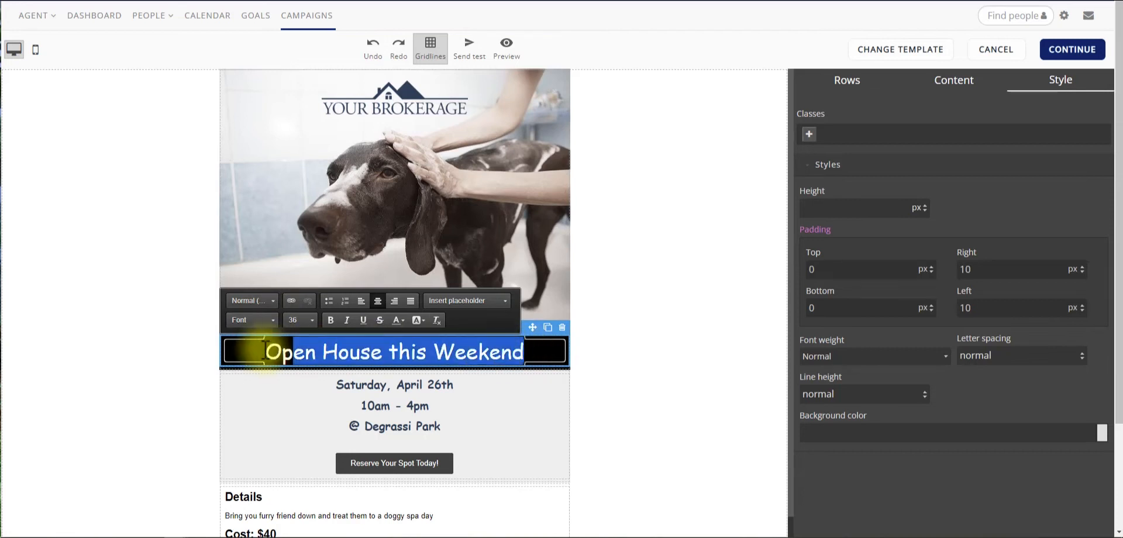
click(275, 319)
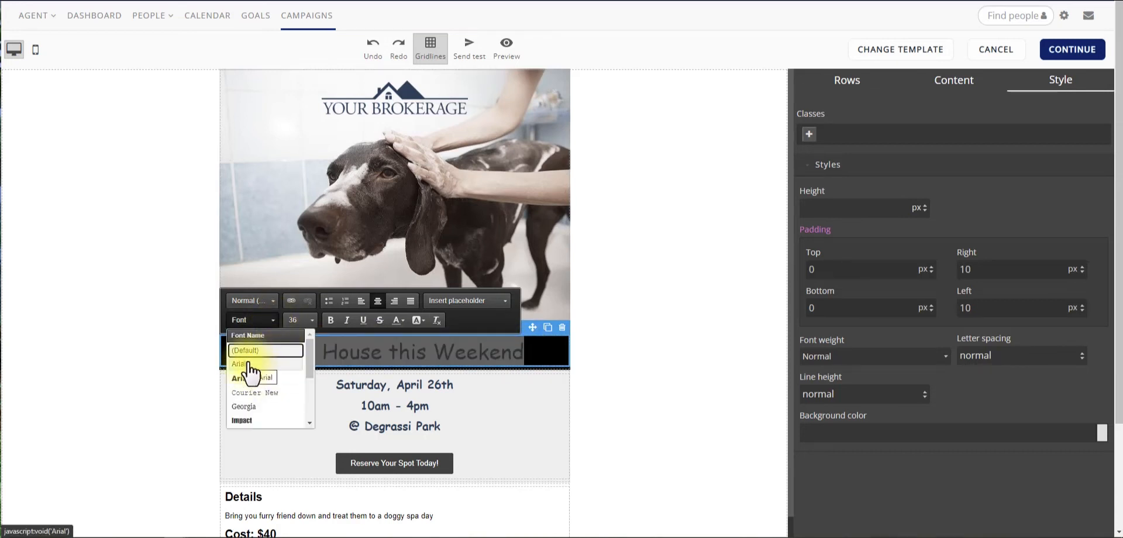
click(246, 406)
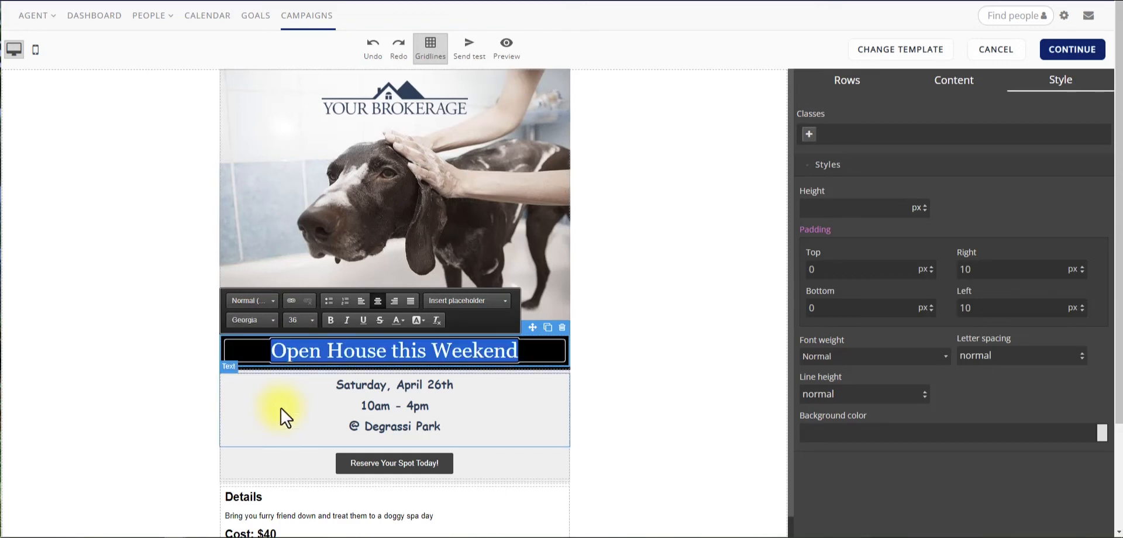
Change the event date below the headline to Saturday, April 30th
click(344, 388)
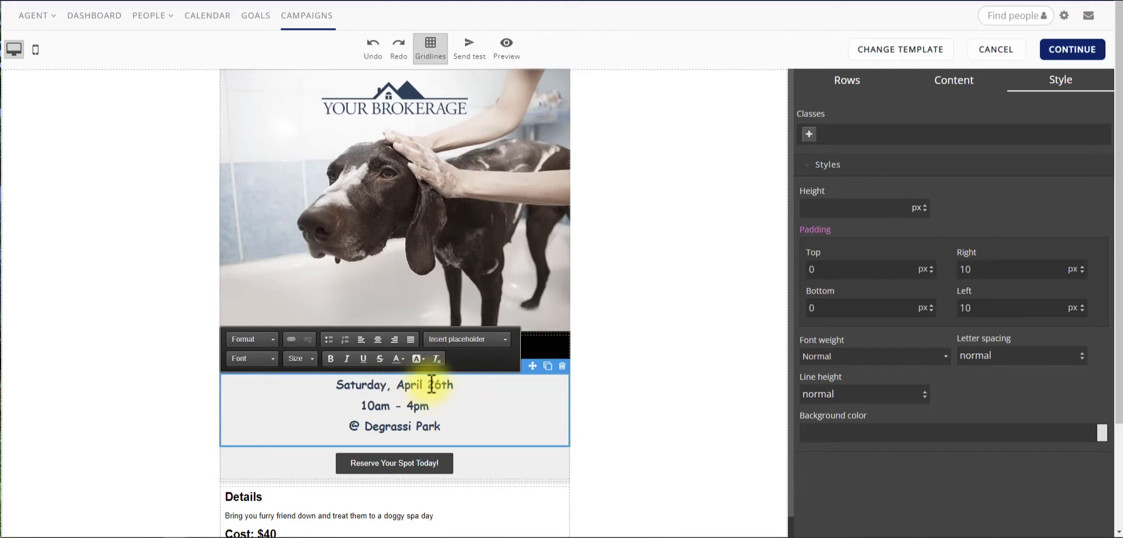
drag(427, 387, 443, 388)
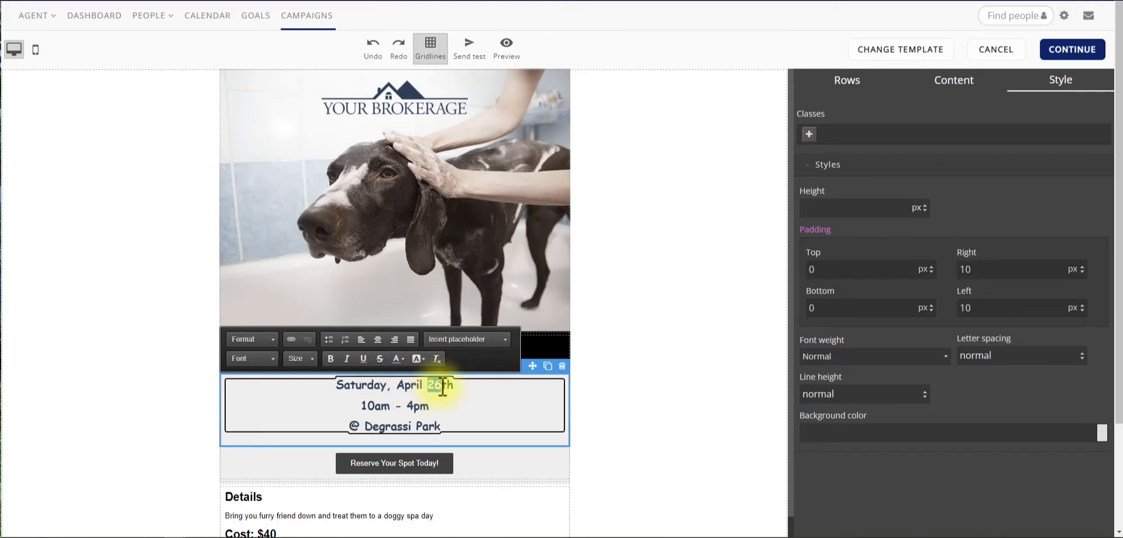
text(30)
Replace the "@ Degrassi Park" location line with the property's full address on two lines, and leave text editing
drag(282, 423, 483, 422)
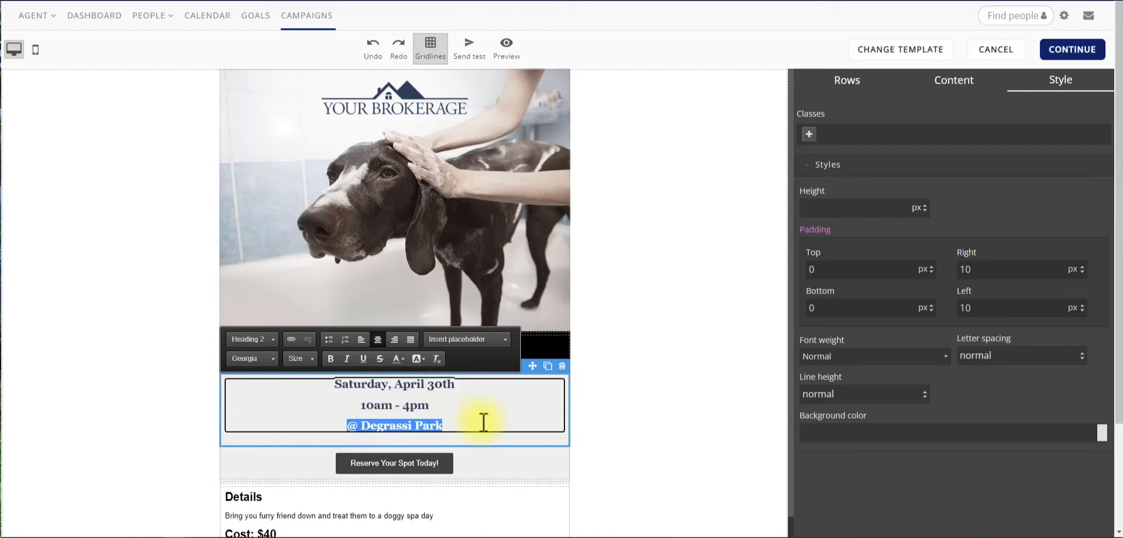
text(123 )
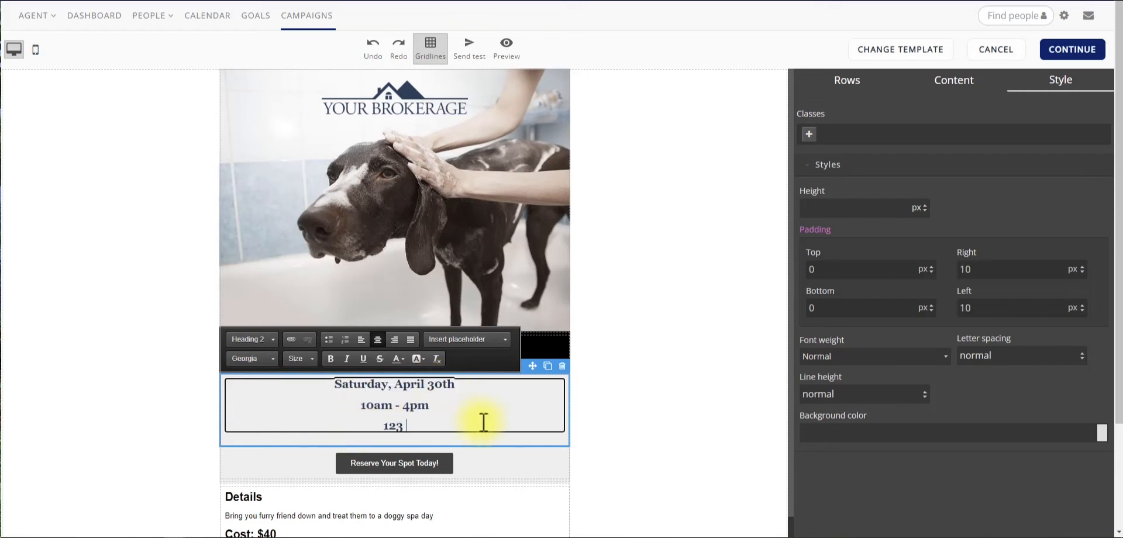
text(Main Street,)
key(Return)
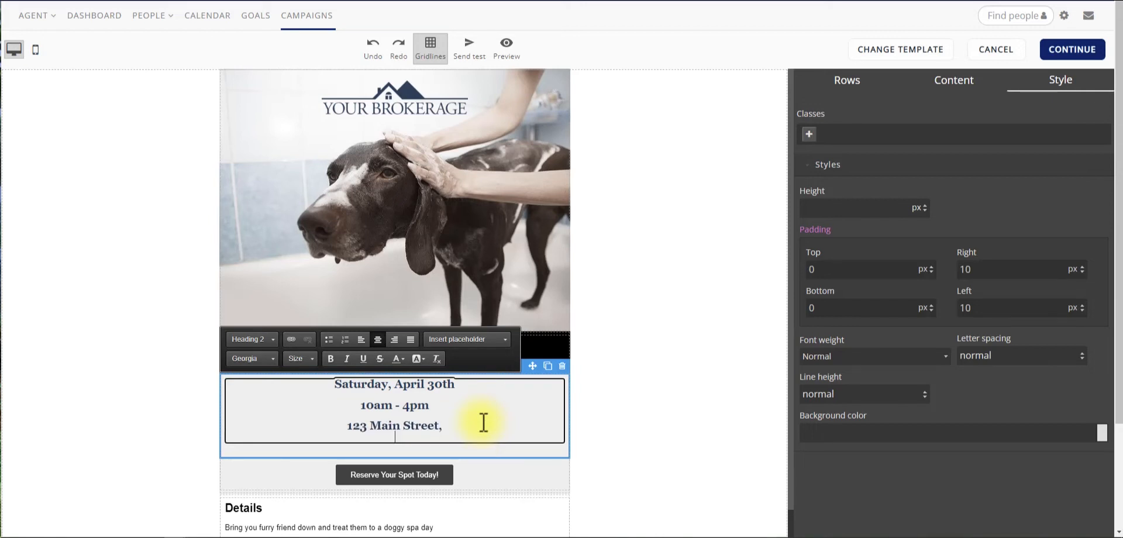
text(Seattle, WA 98104)
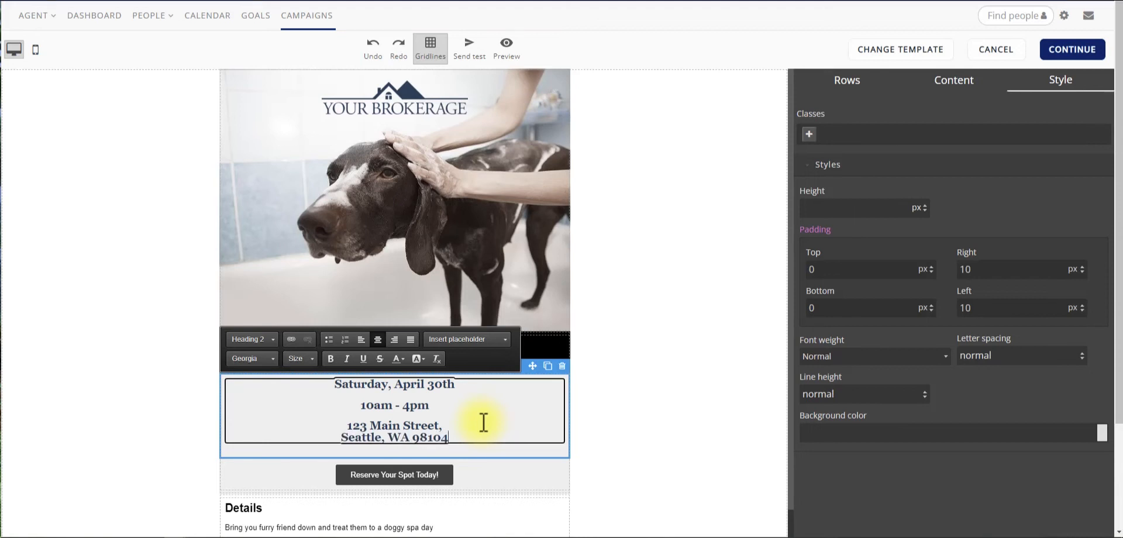
click(691, 402)
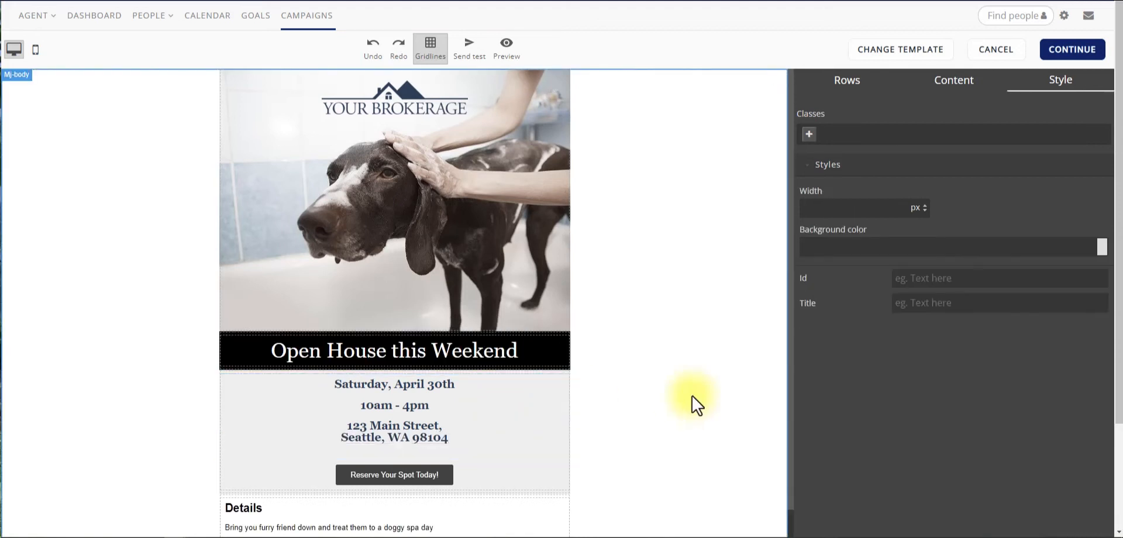
Examine the style settings of the "Reserve Your Spot Today!" button, select its link URL, and deselect the button
click(403, 476)
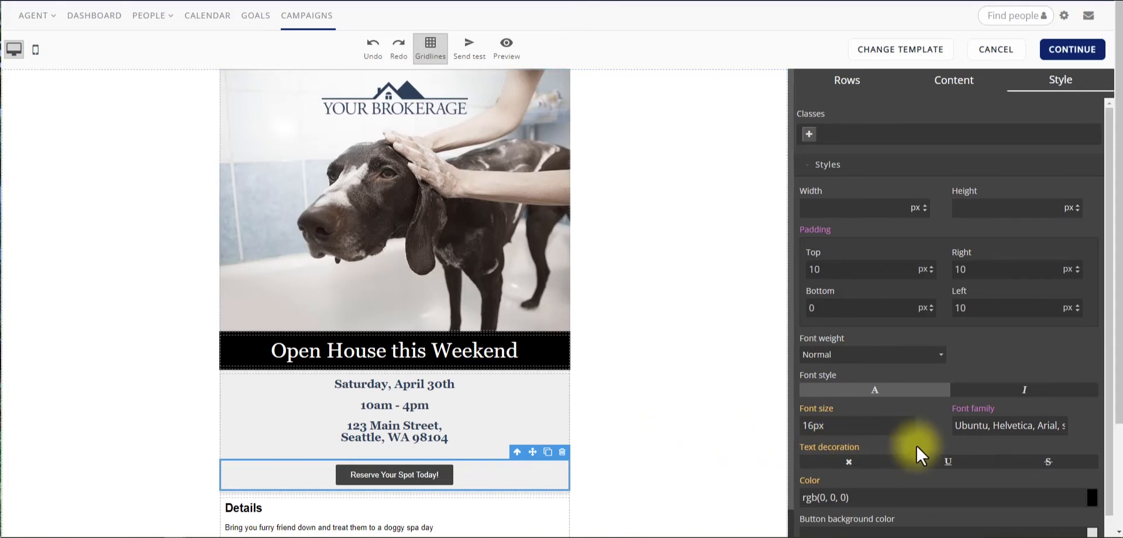
scroll(930, 443, down, 3)
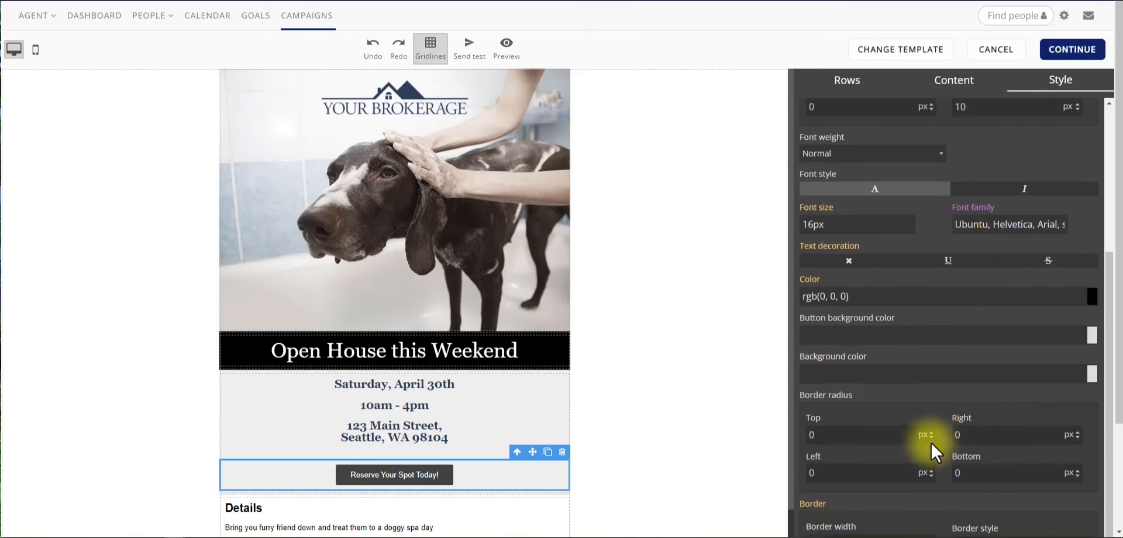
drag(1117, 353, 1111, 493)
click(1009, 524)
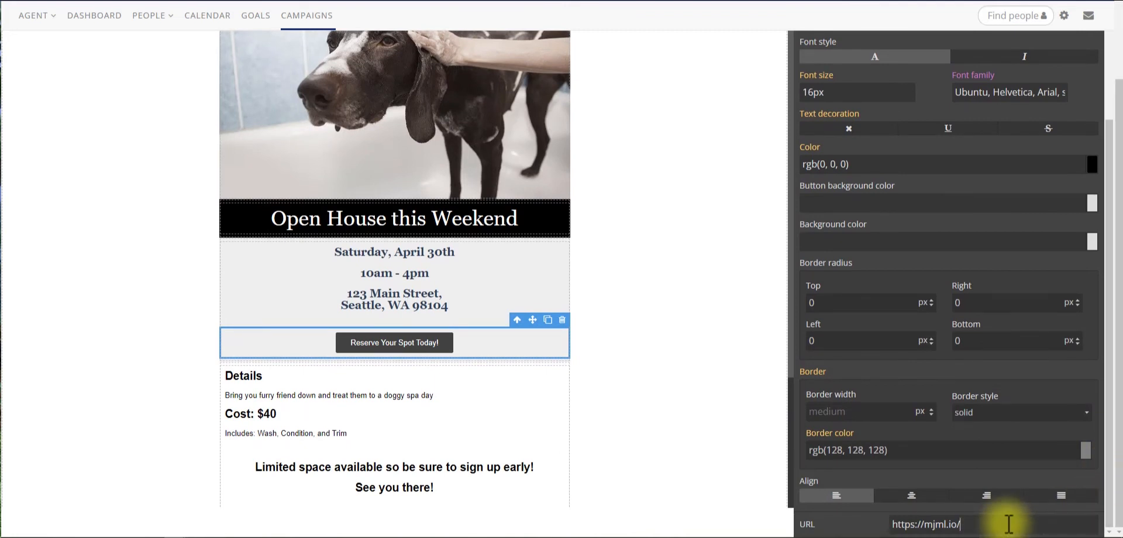
drag(1008, 524, 889, 526)
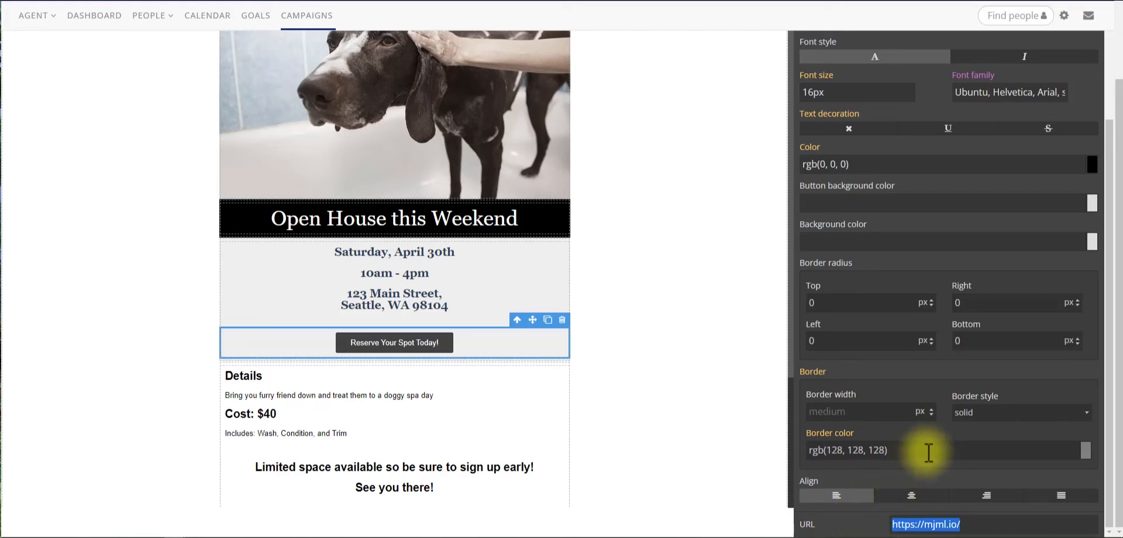
click(684, 251)
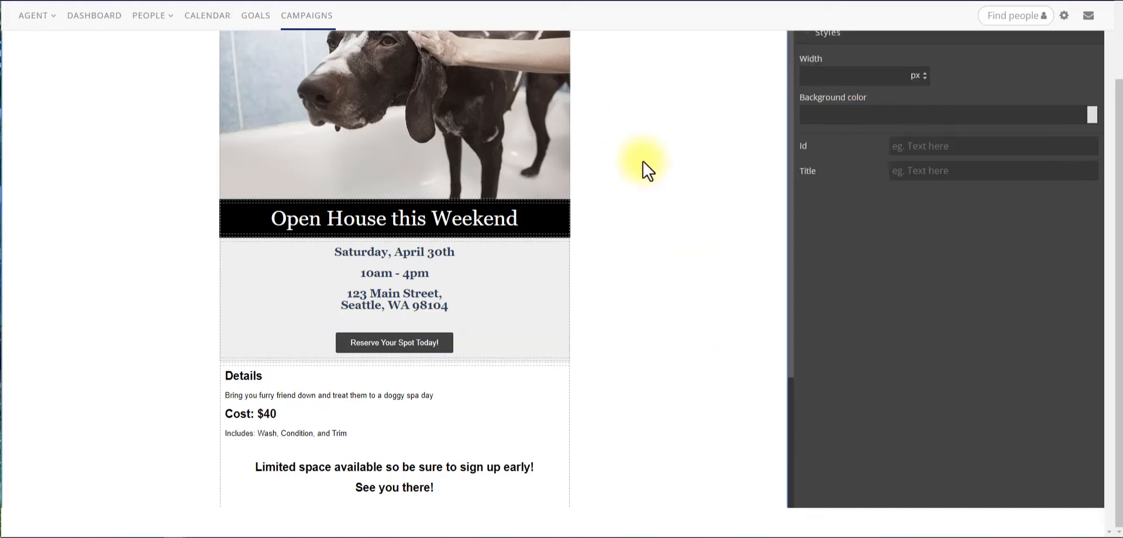
Select the section behind the brokerage logo and remove the dog photo set as its background image
scroll(652, 180, up, 3)
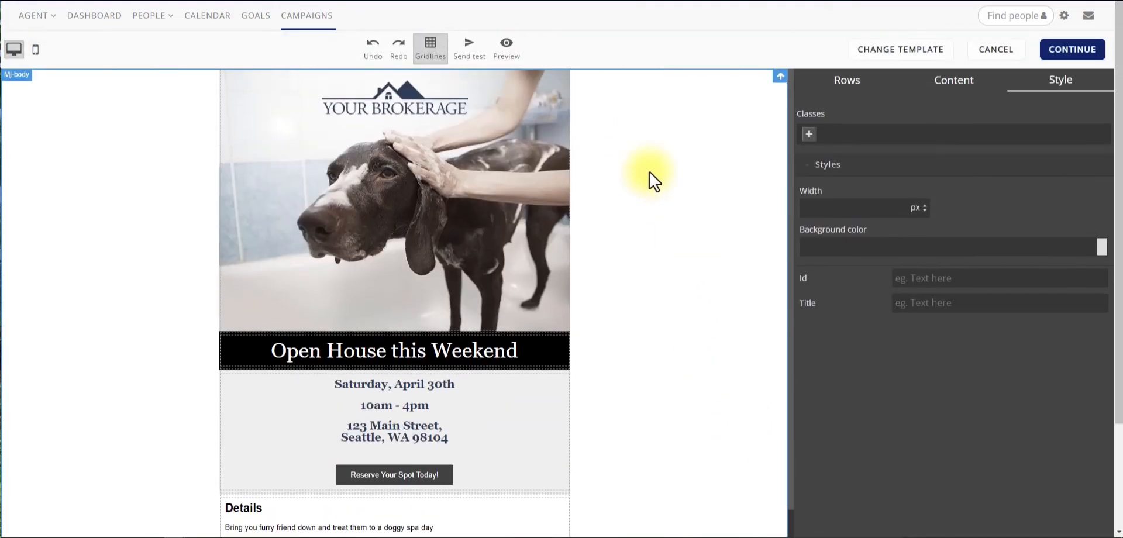
click(404, 192)
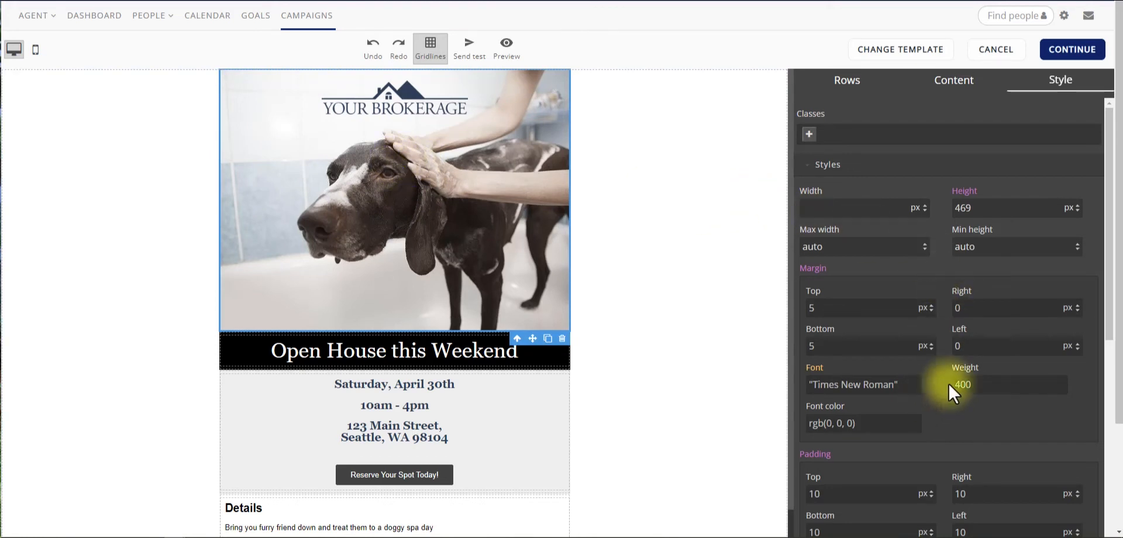
scroll(949, 383, down, 5)
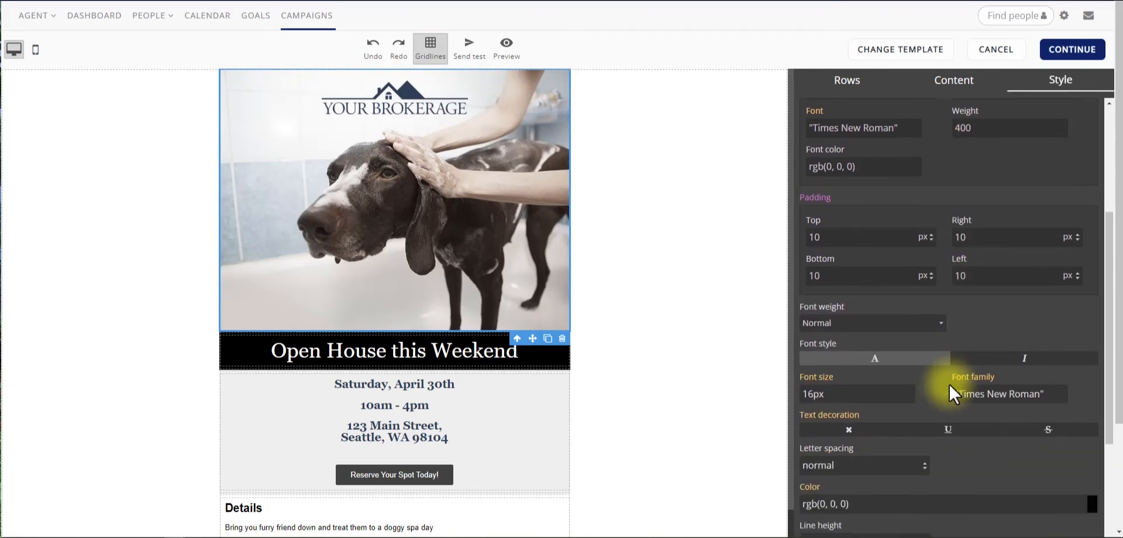
scroll(950, 386, down, 5)
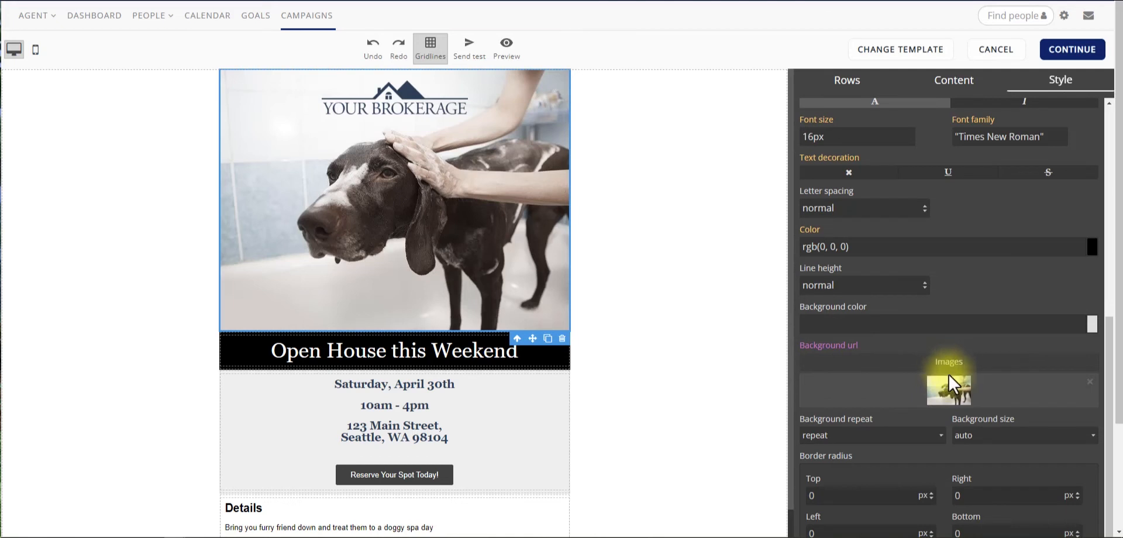
click(1090, 384)
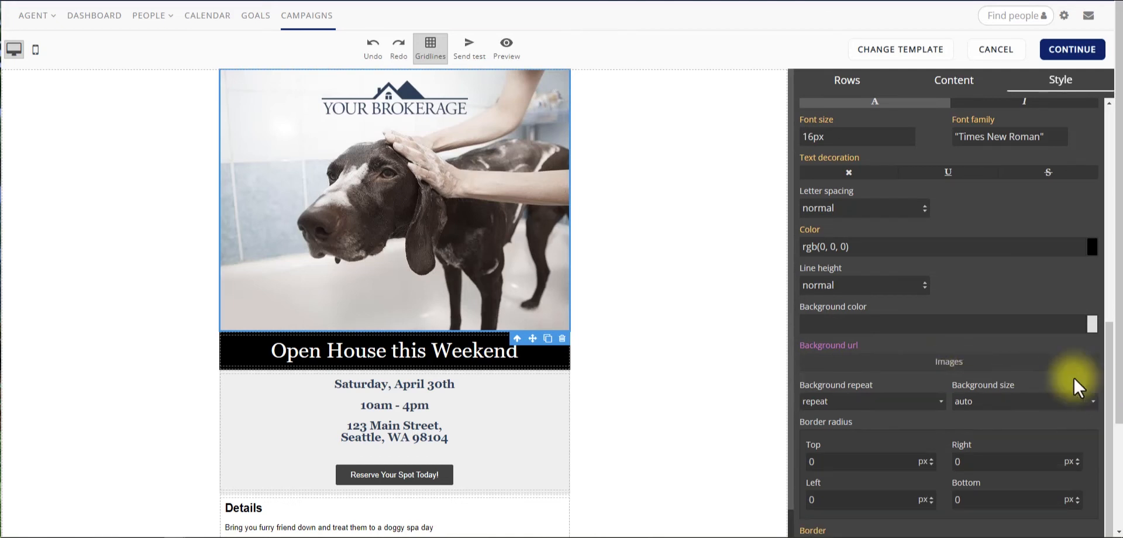
Upload the kitchen photo pexels-skitterphoto-349749 and set it as the background image of the section behind the logo
click(948, 363)
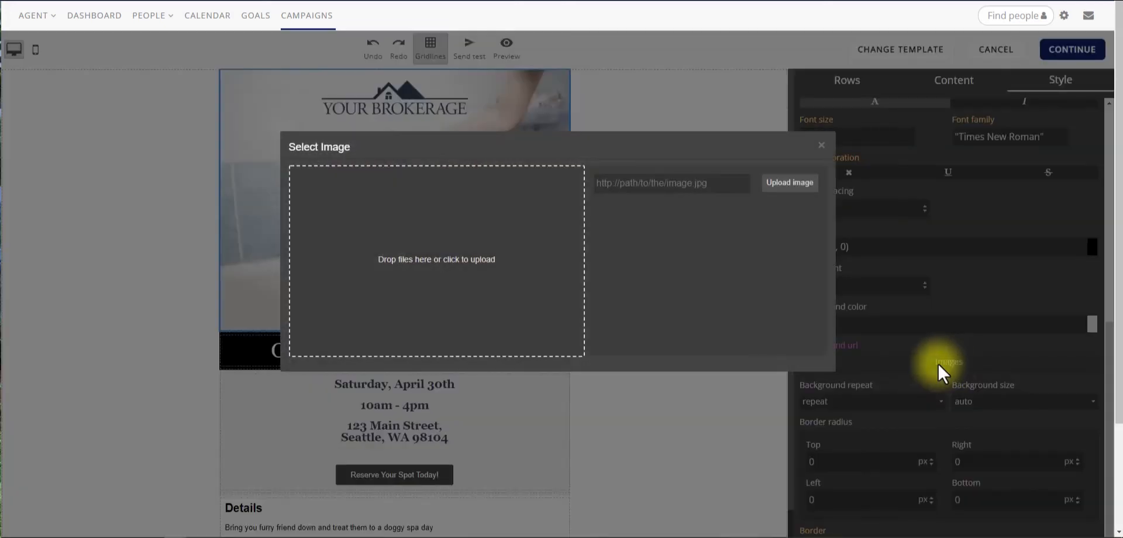
click(472, 264)
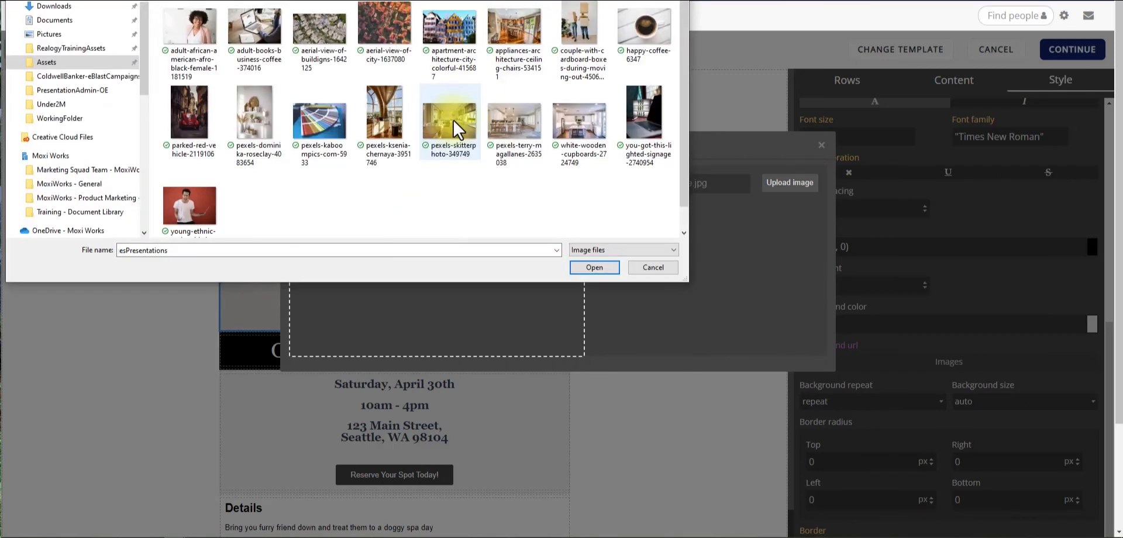
click(452, 122)
click(595, 267)
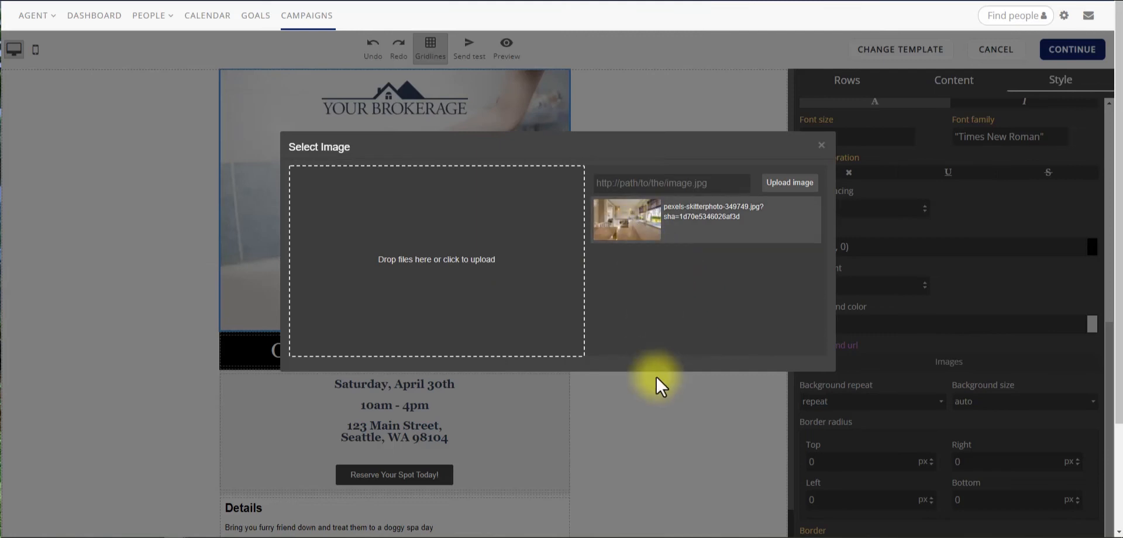
click(668, 223)
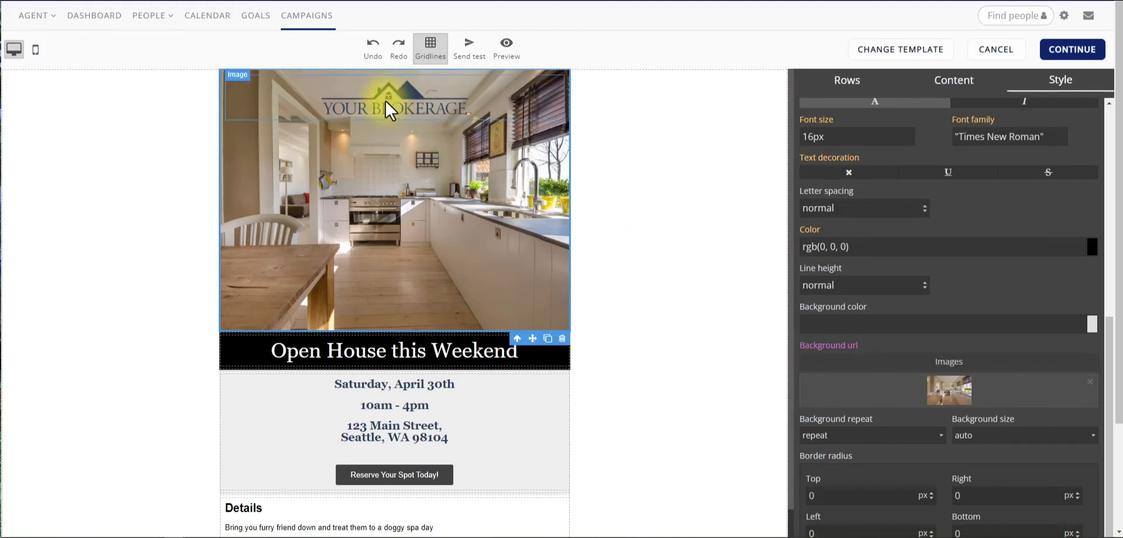
Select the brokerage logo to view its style settings, and try placing a Listings block above the Details section, closing its dialog without adding a listing
click(478, 107)
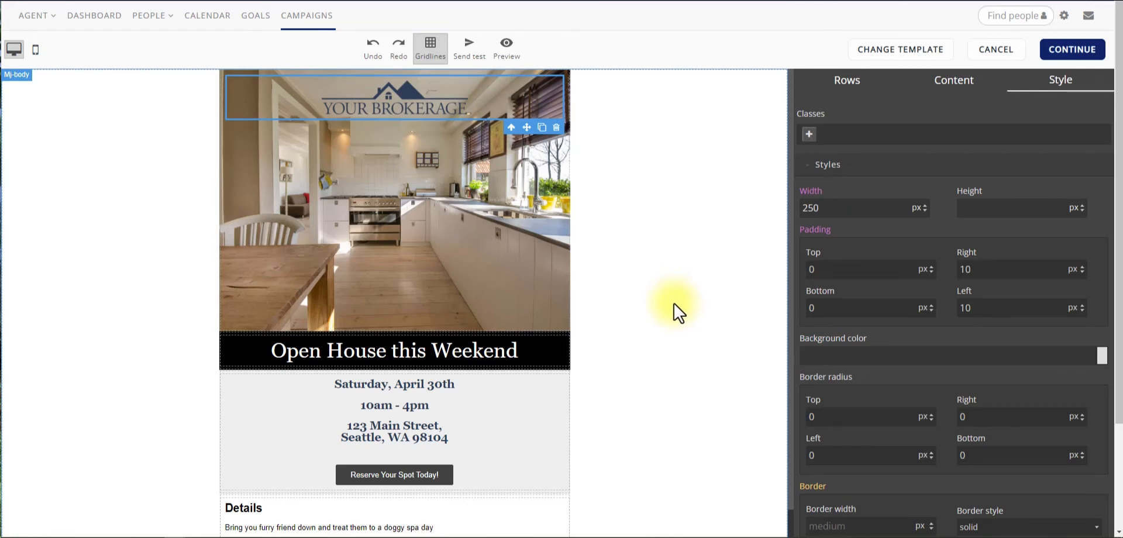
click(959, 94)
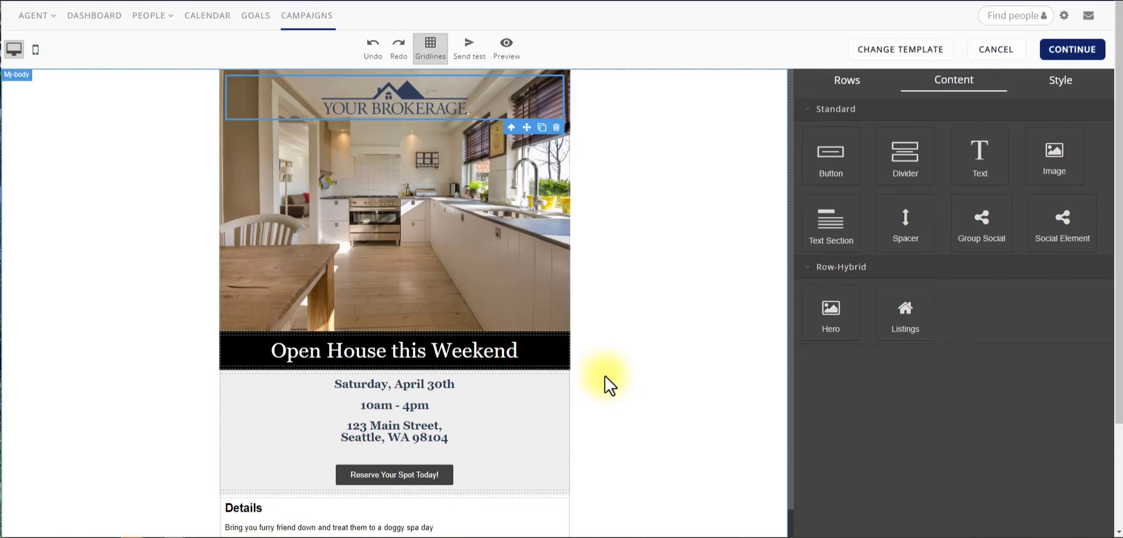
scroll(609, 385, down, 3)
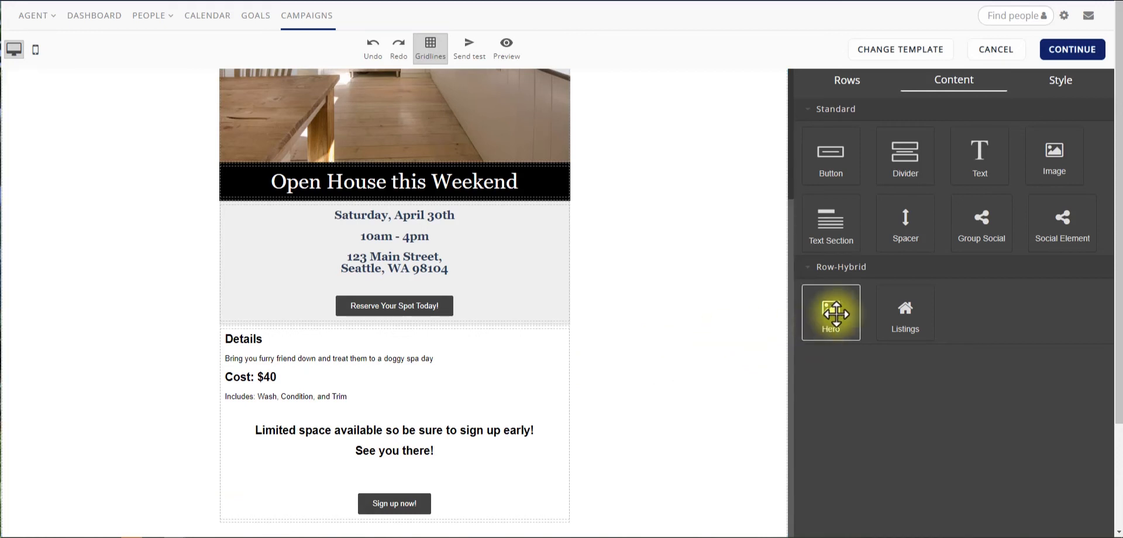
drag(917, 312, 482, 351)
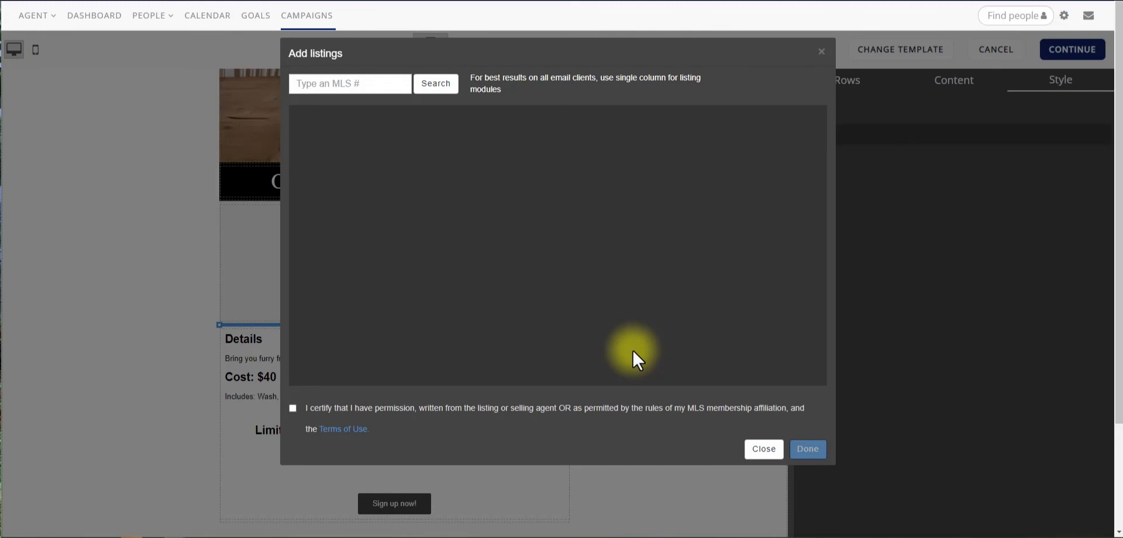
click(764, 449)
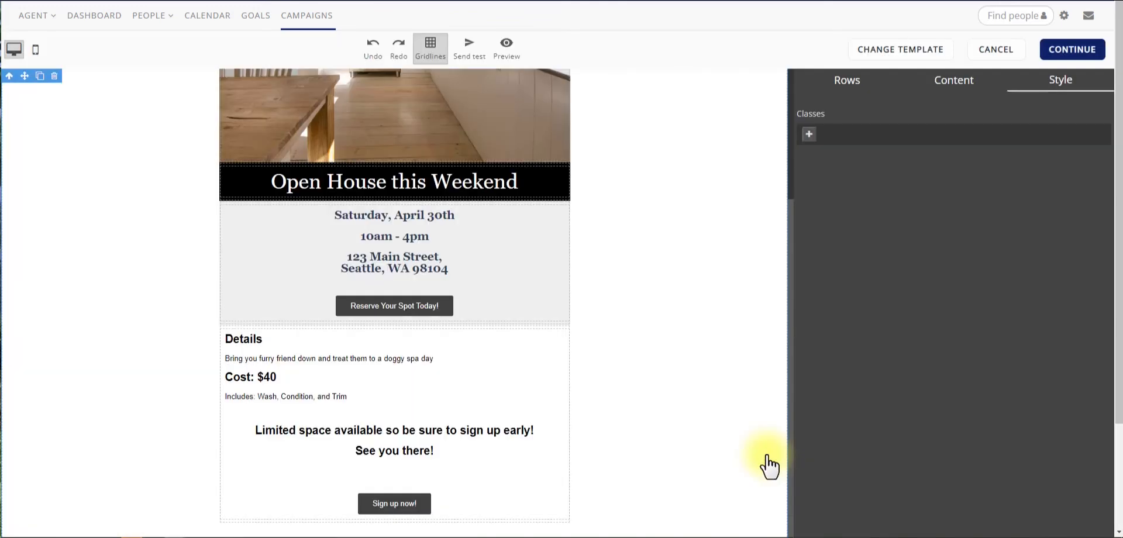
Place an Image block above the Details section, select it and delete it again
click(955, 85)
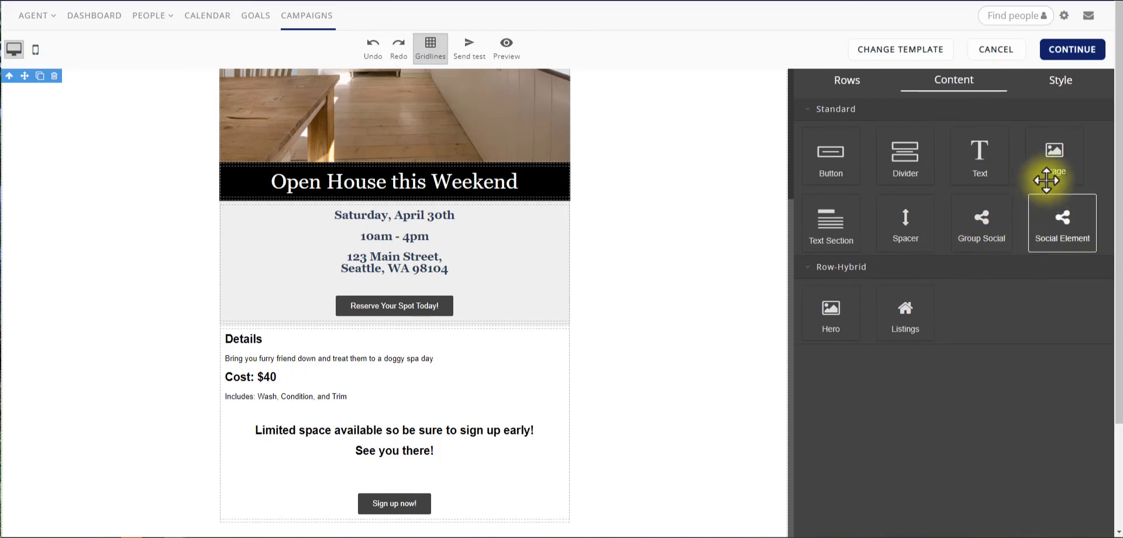
drag(1055, 161, 439, 331)
scroll(651, 390, down, 3)
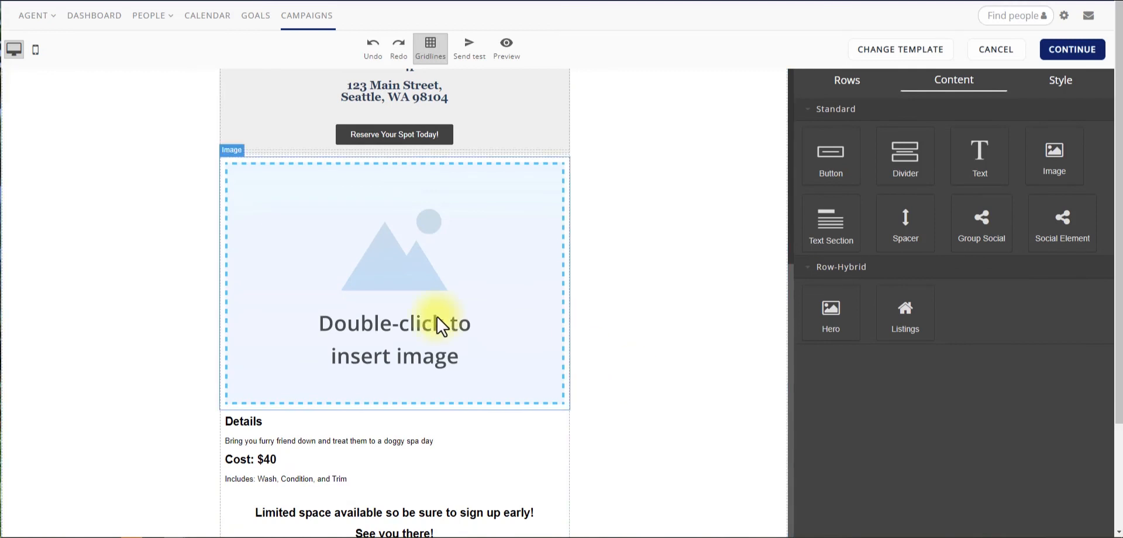
click(565, 223)
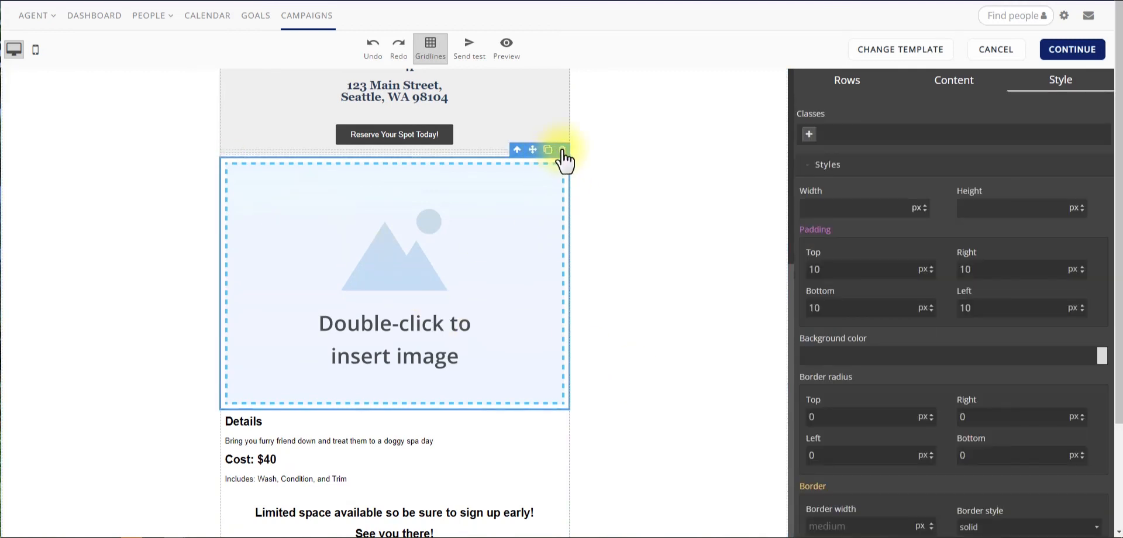
click(562, 151)
scroll(643, 362, up, 1)
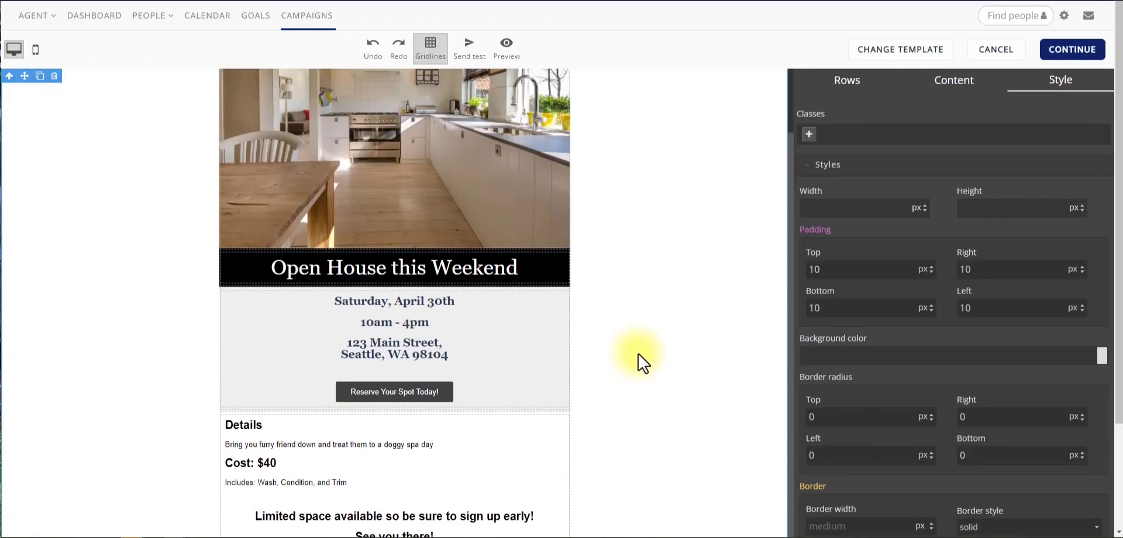
Continue from the finished email design and save the email
scroll(644, 362, up, 3)
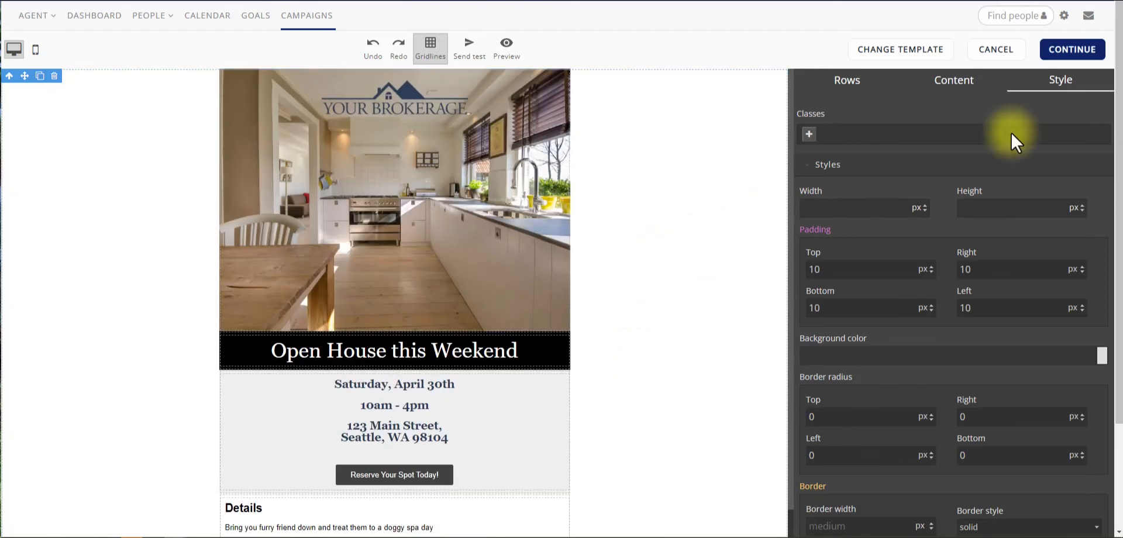
click(1076, 51)
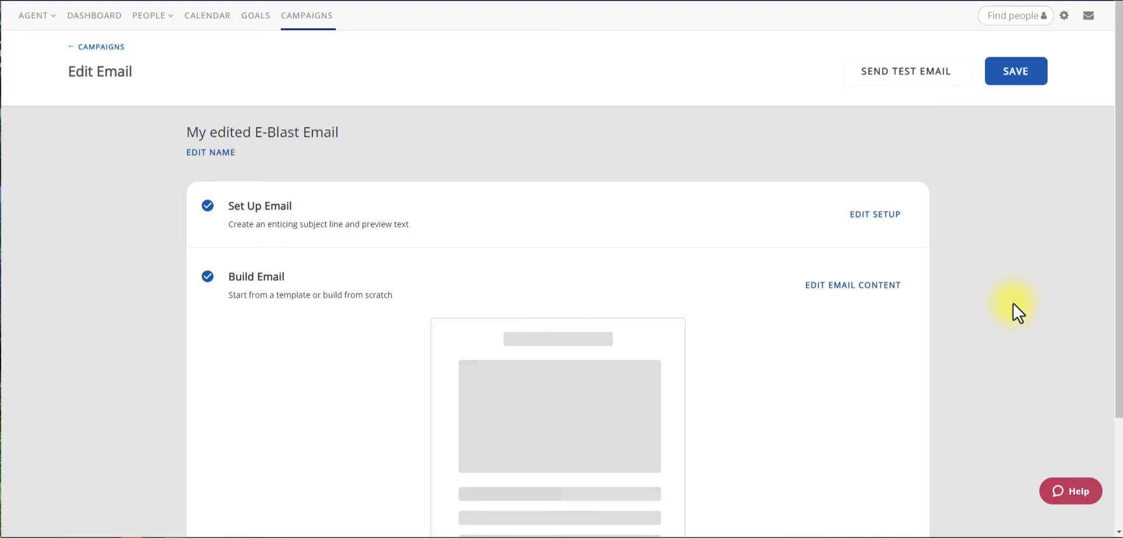
click(1015, 80)
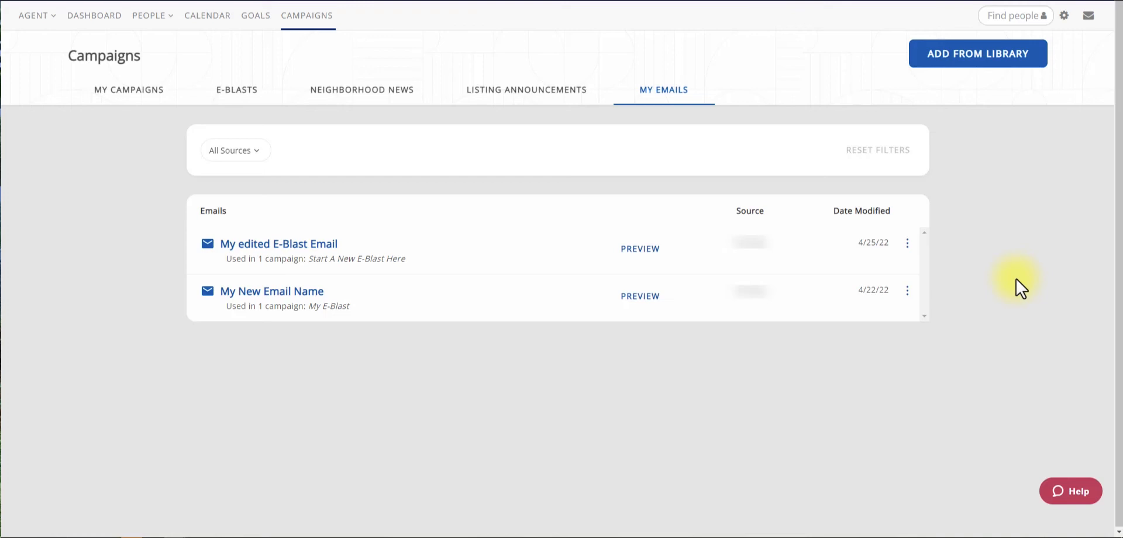
Open the e-blast "Start A New E-Blast Here" and rename it "my Edited E-Blast Here"
click(241, 95)
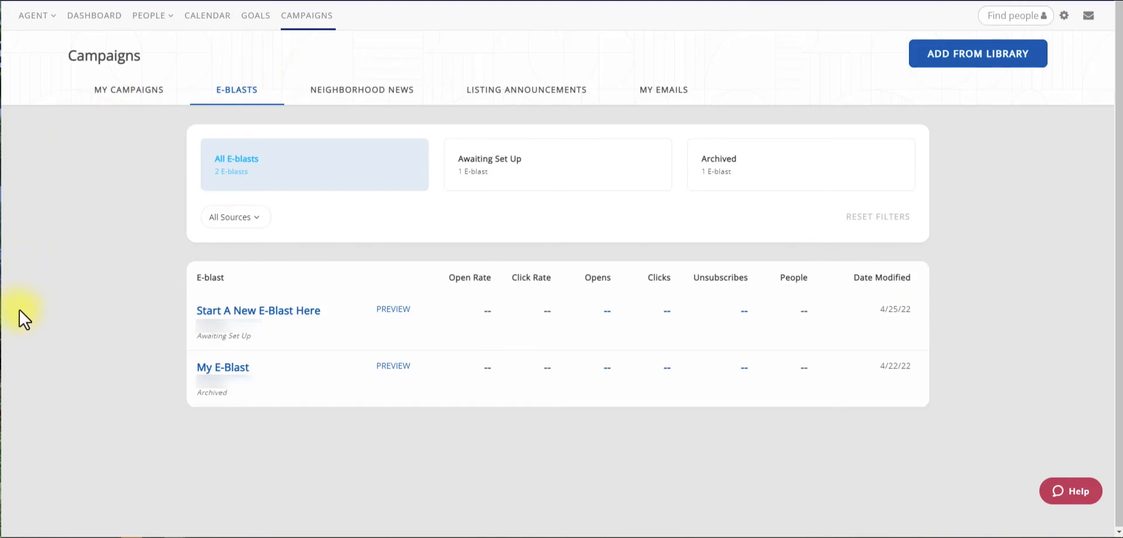
click(270, 316)
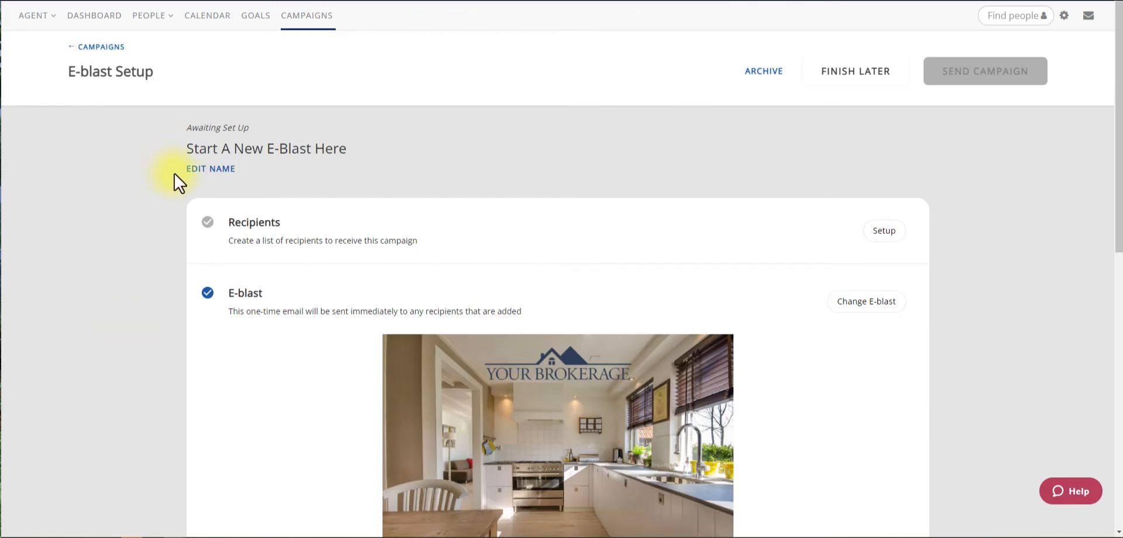
click(215, 171)
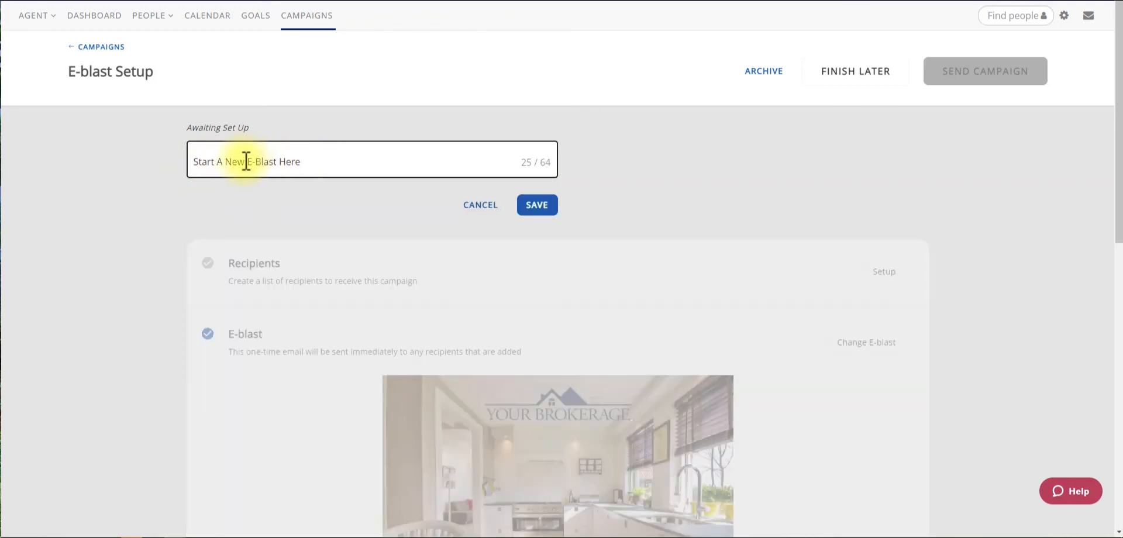
drag(245, 163, 166, 169)
text(my Edited)
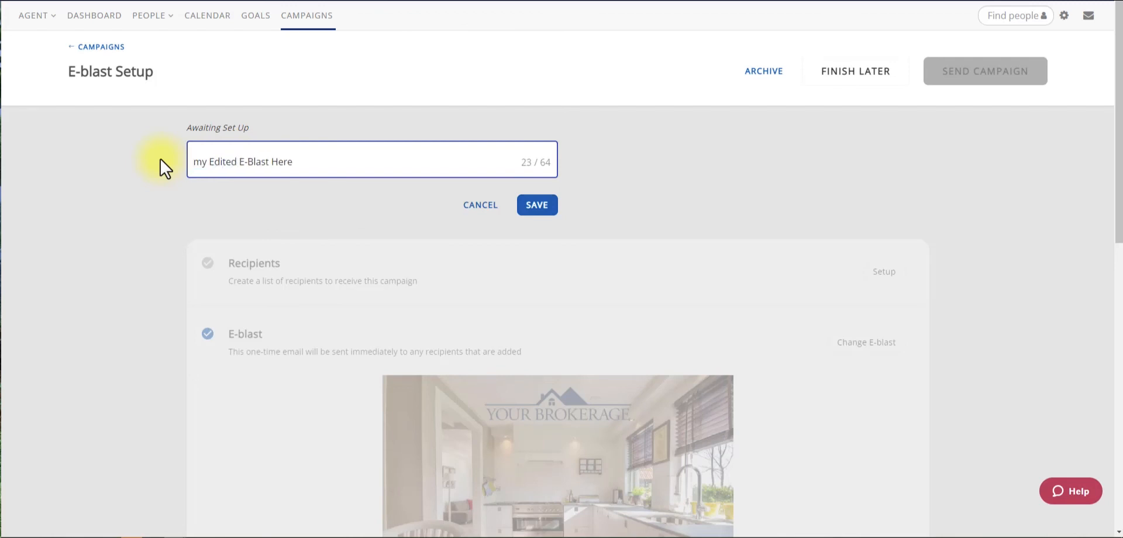
click(537, 209)
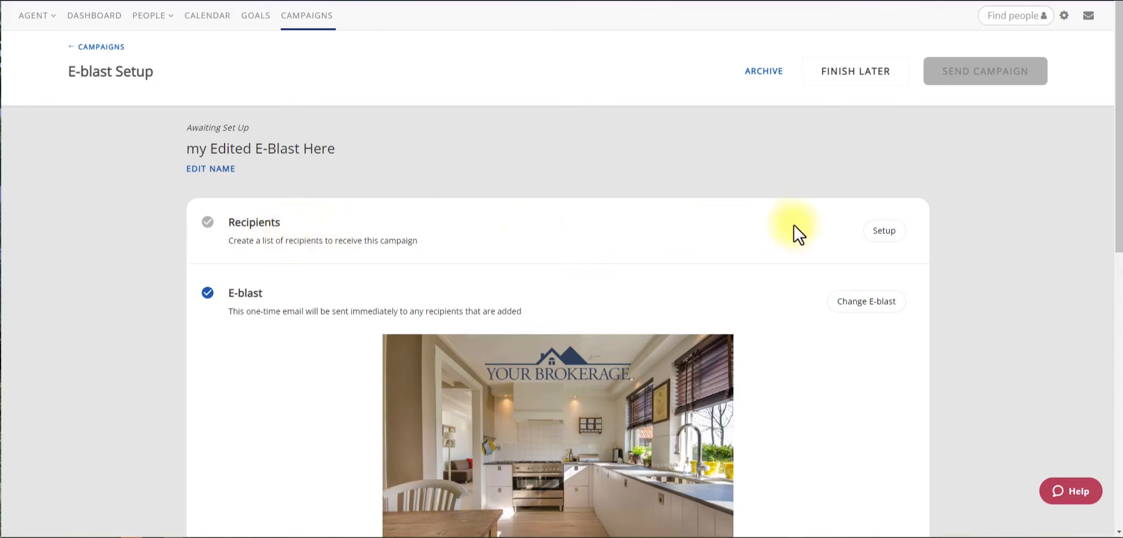
Start adding recipients to the e-blast, select the first six people in the list, and activate the people search
click(884, 231)
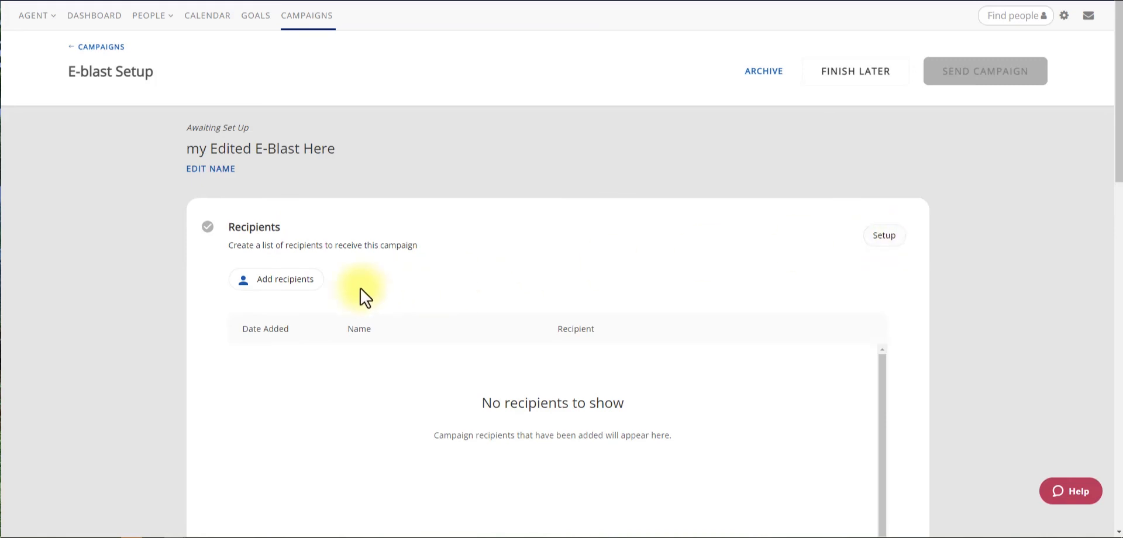
click(289, 285)
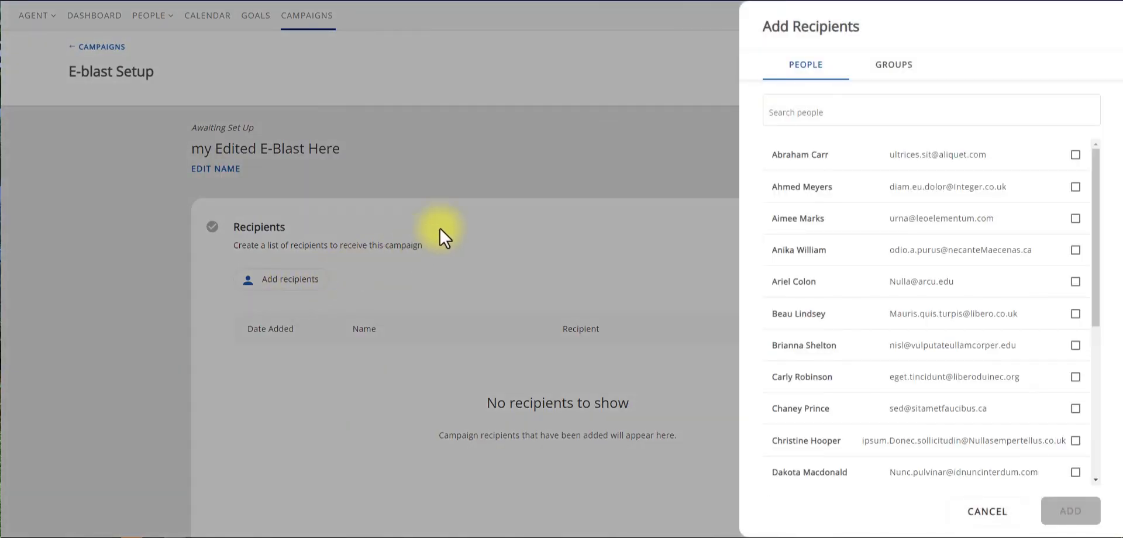
click(1076, 155)
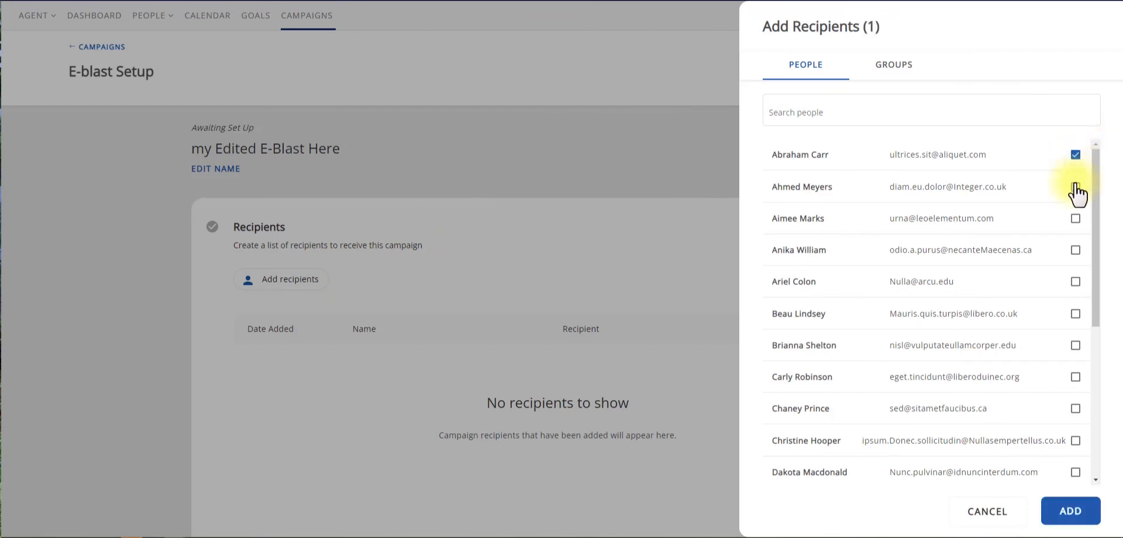
click(1076, 188)
click(1076, 219)
click(1076, 250)
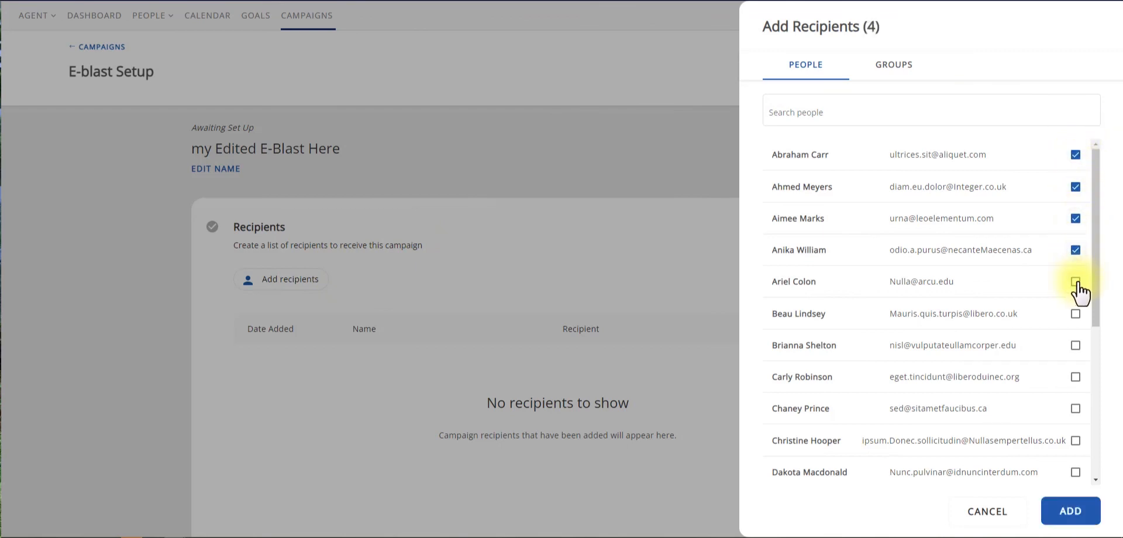
click(1076, 282)
click(1076, 314)
click(786, 111)
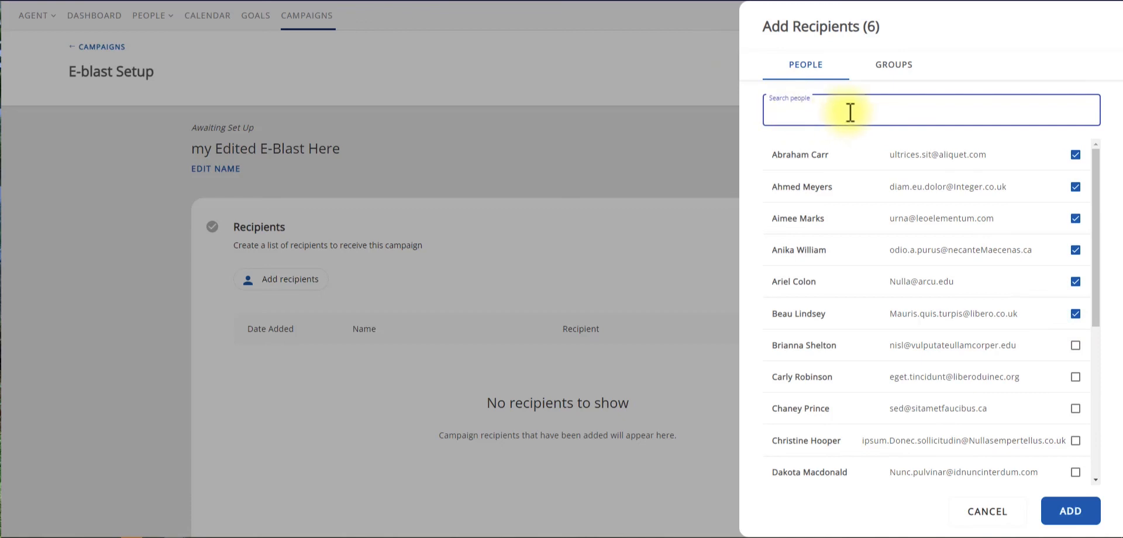
Select the Open Houses group, leave the group imported on 09/14/21 deselected, and add the selection as e-blast recipients
click(893, 74)
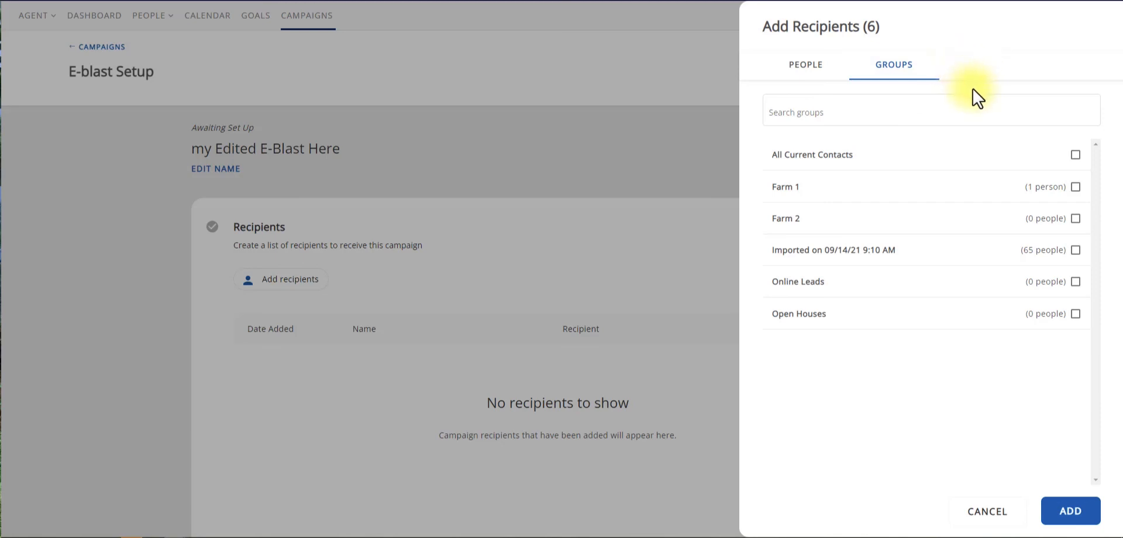
click(1088, 251)
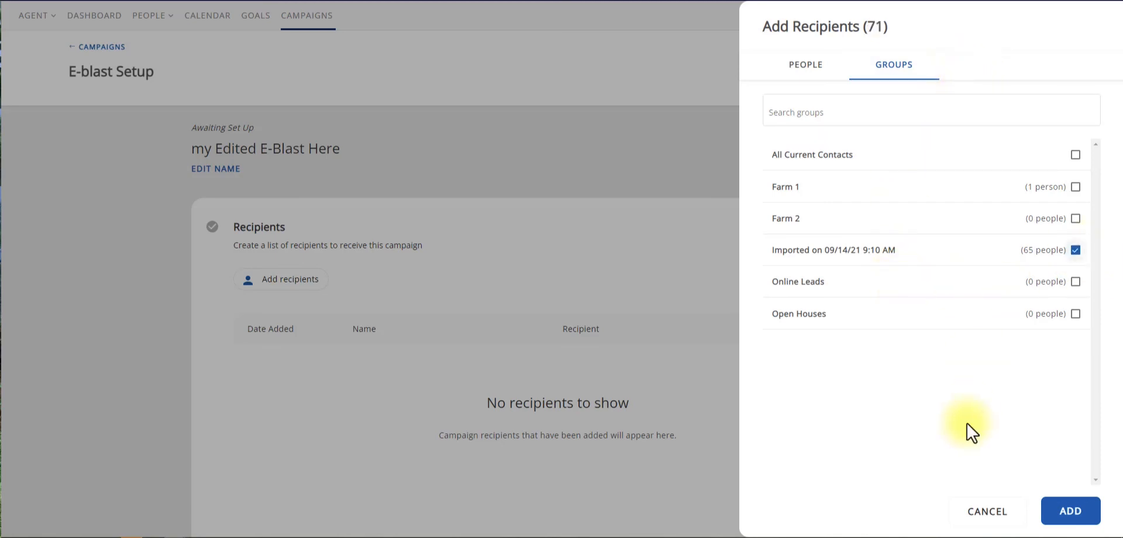
click(1077, 316)
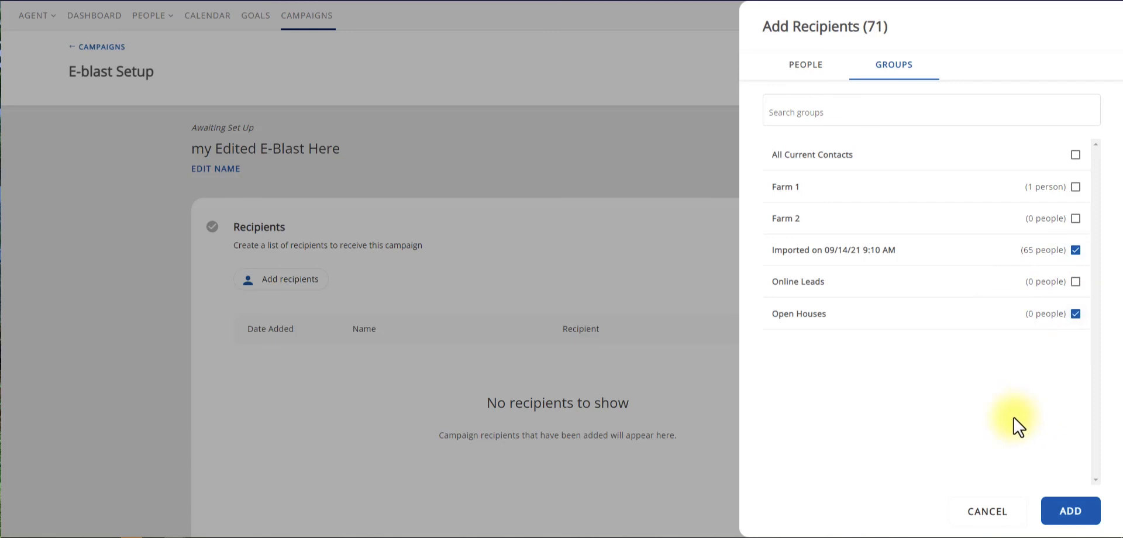
click(1080, 253)
click(1079, 518)
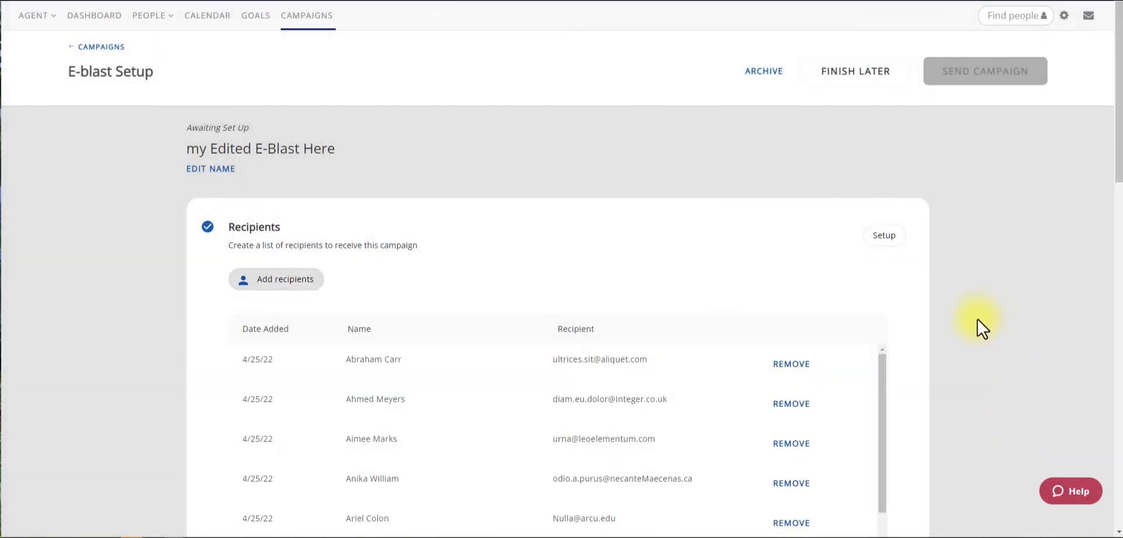
Save the recipient list of "my Edited E-Blast Here" and send the campaign
scroll(998, 337, down, 2)
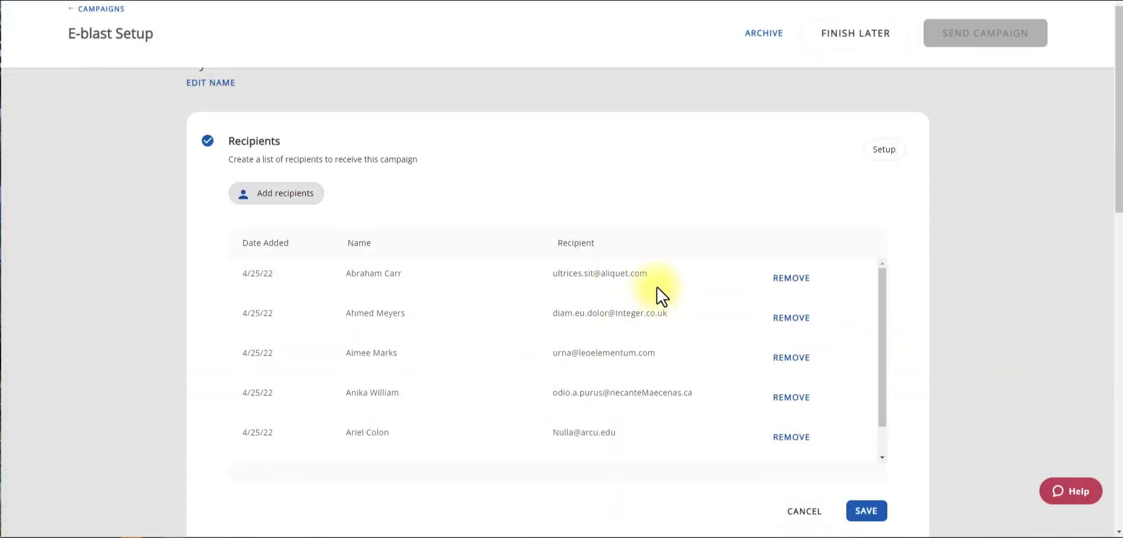
click(867, 511)
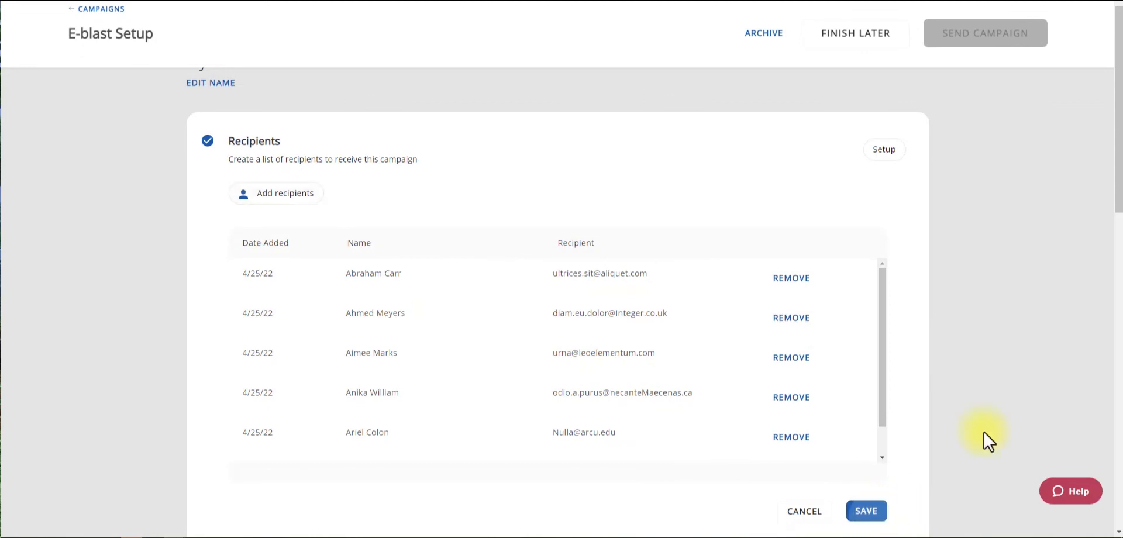
scroll(1023, 382, up, 2)
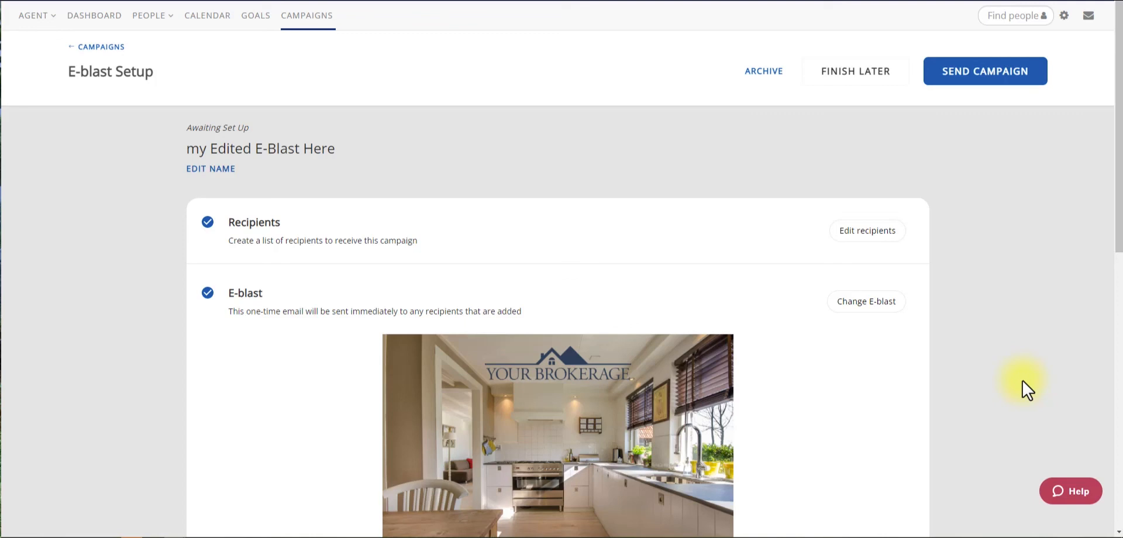
click(970, 84)
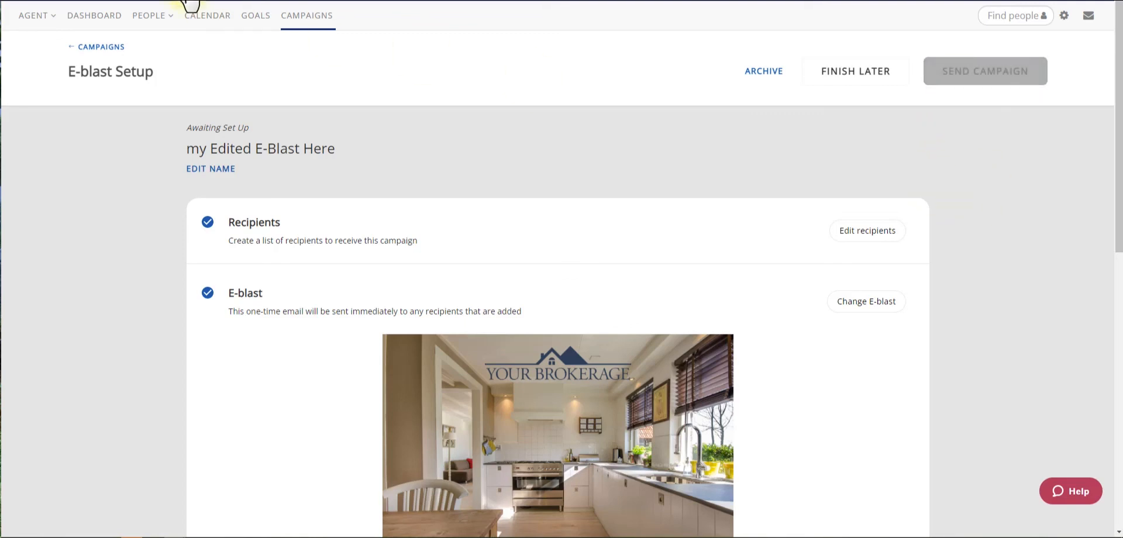
Return to the campaigns overview and check the status of "my Edited E-Blast Here" in the e-blasts list
click(94, 48)
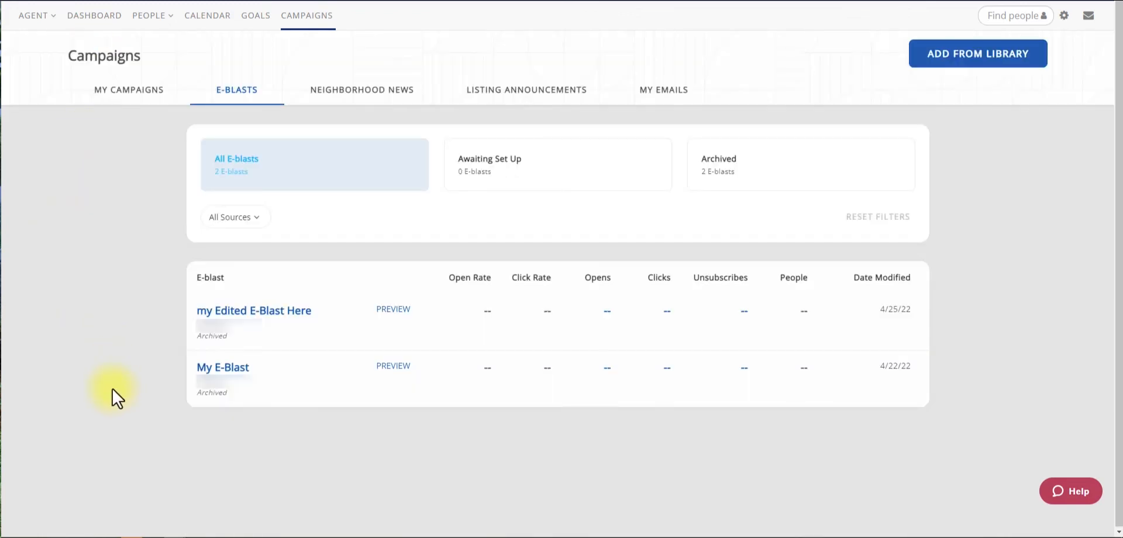
drag(196, 341, 231, 335)
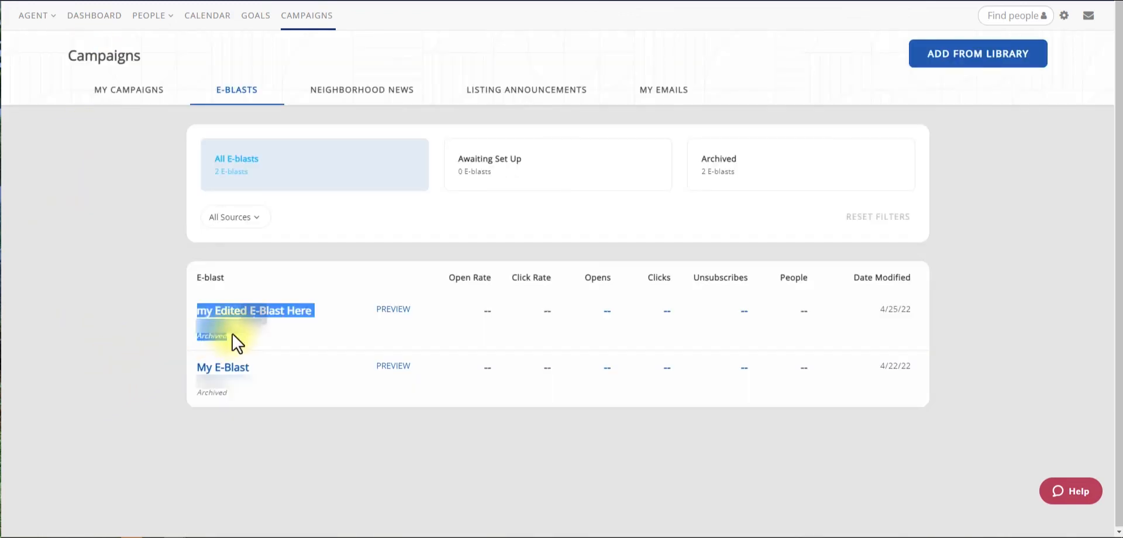
click(234, 346)
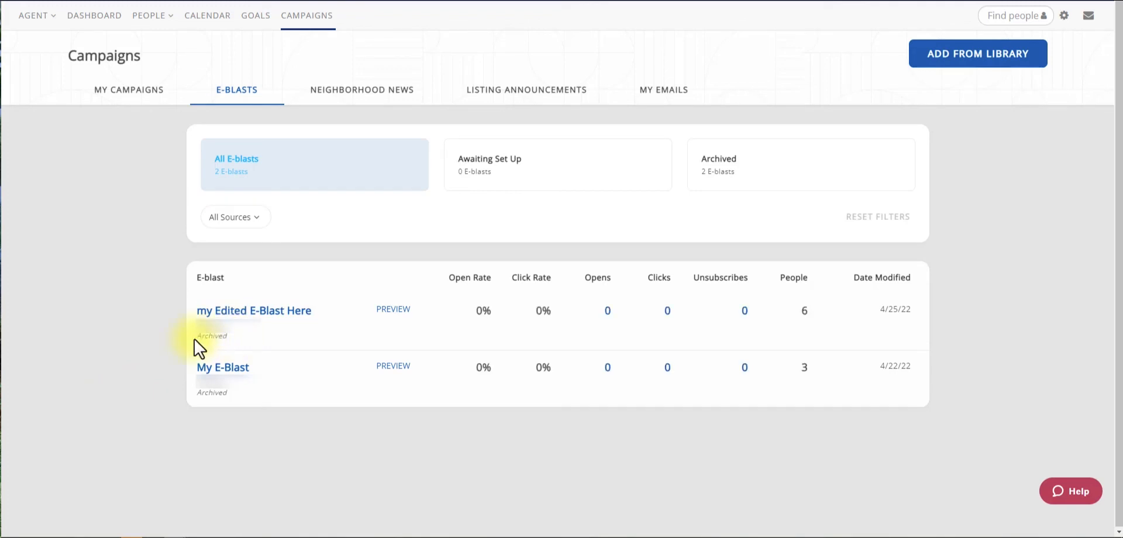
double_click(205, 335)
click(161, 373)
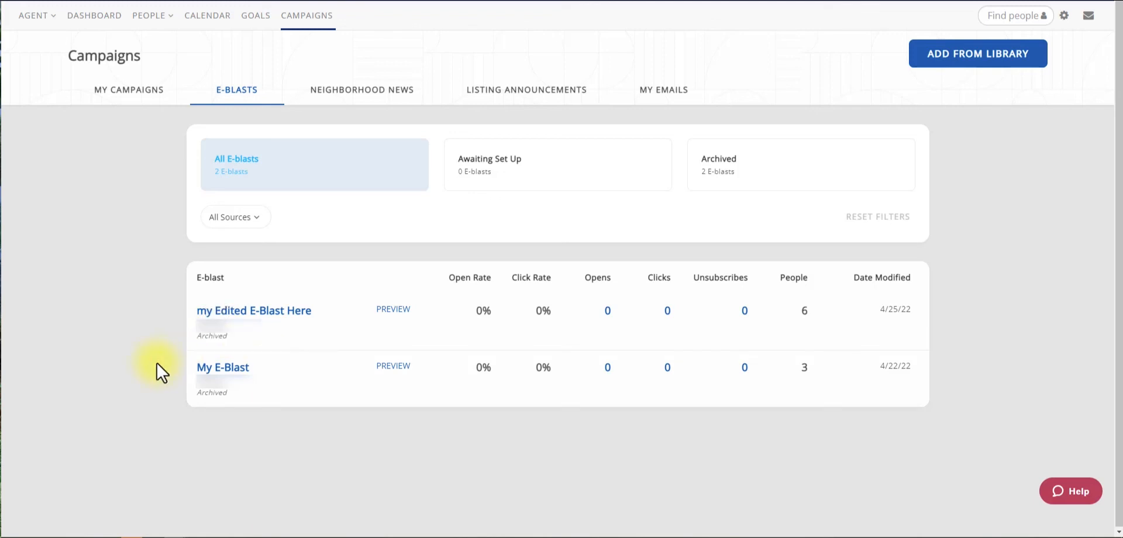